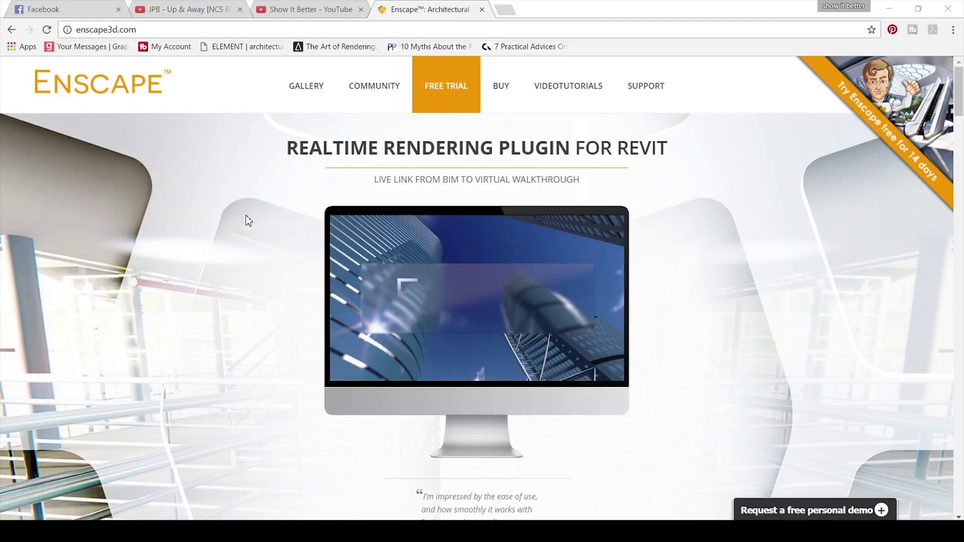
Read through the feature sections of the Enscape website's home page
{"action": "scroll", "coordinate": [194, 233], "scroll_direction": "down", "scroll_amount": 8}
{"action": "scroll", "coordinate": [196, 237], "scroll_direction": "down", "scroll_amount": 15}
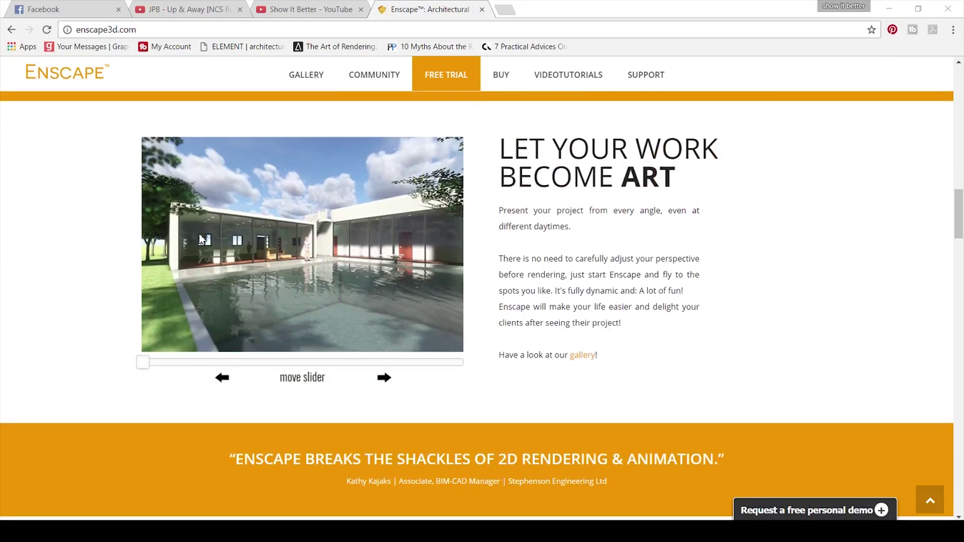
{"action": "scroll", "coordinate": [204, 242], "scroll_direction": "down", "scroll_amount": 15}
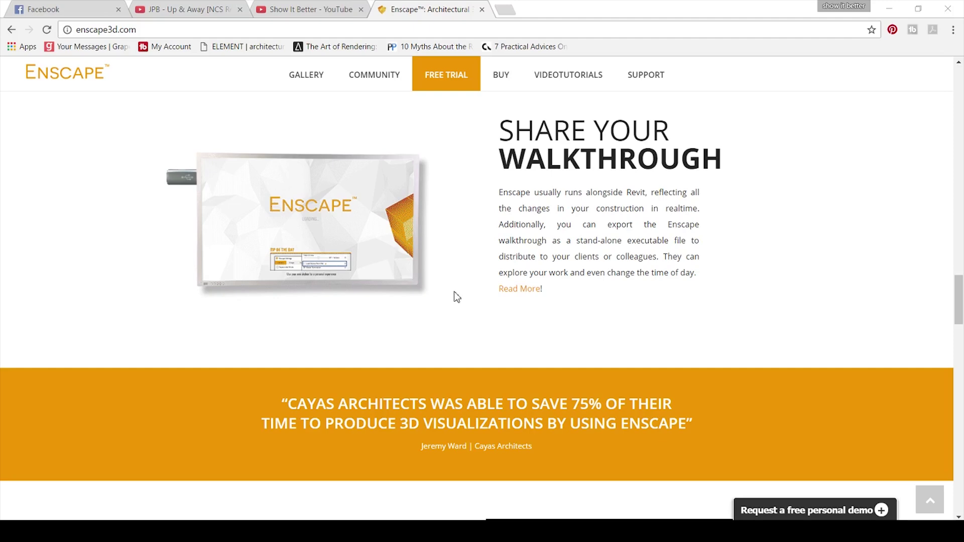
{"action": "scroll", "coordinate": [457, 296], "scroll_direction": "down", "scroll_amount": 10}
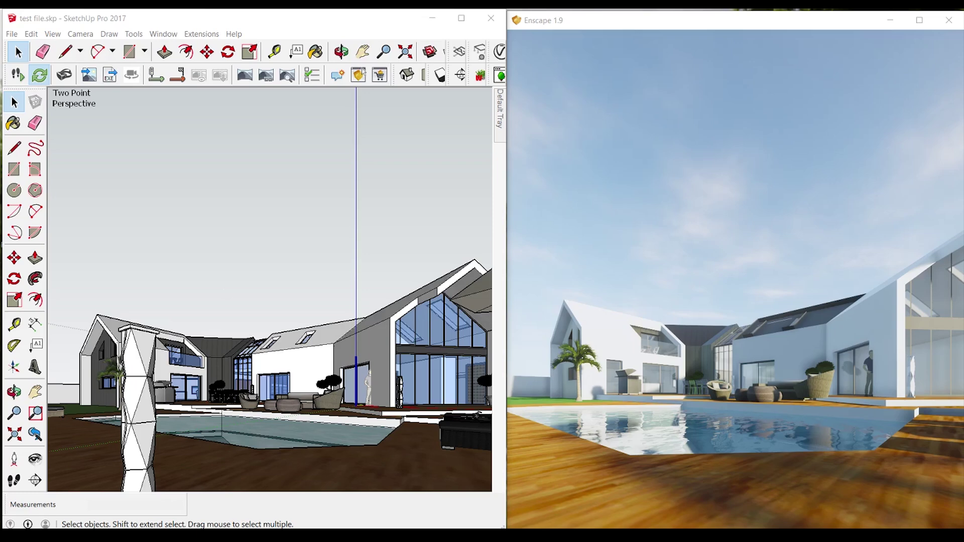
Resize the SketchUp window beside the Enscape preview and examine the house from poolside and aerial viewpoints in both views
{"action": "left_click", "coordinate": [561, 25]}
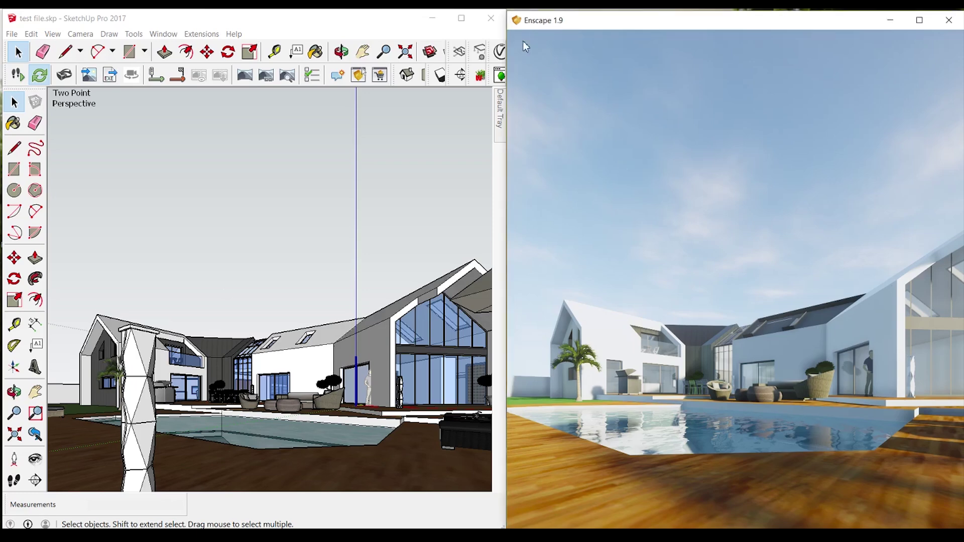
{"action": "left_click_drag", "start_coordinate": [504, 63], "coordinate": [484, 68]}
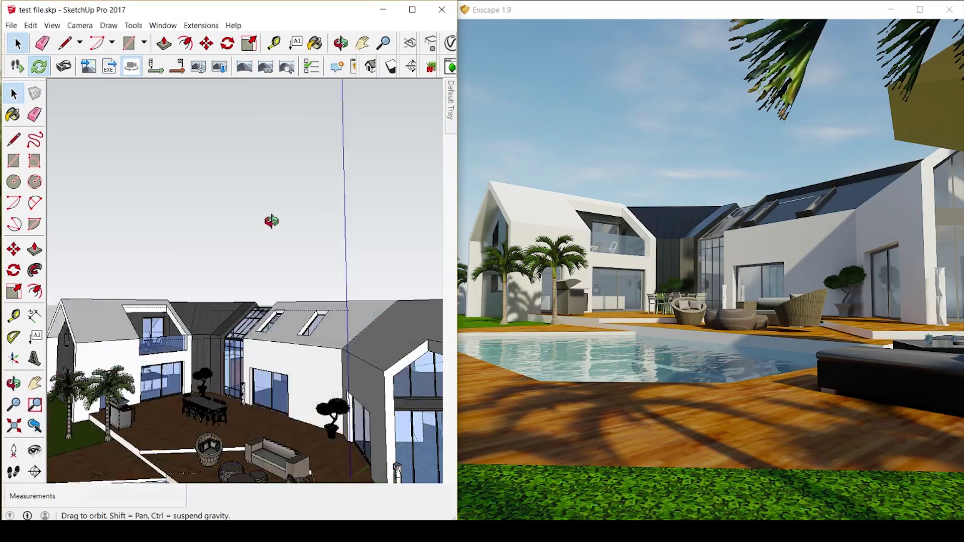
{"action": "middle_click_drag", "start_coordinate": [272, 221], "coordinate": [282, 212]}
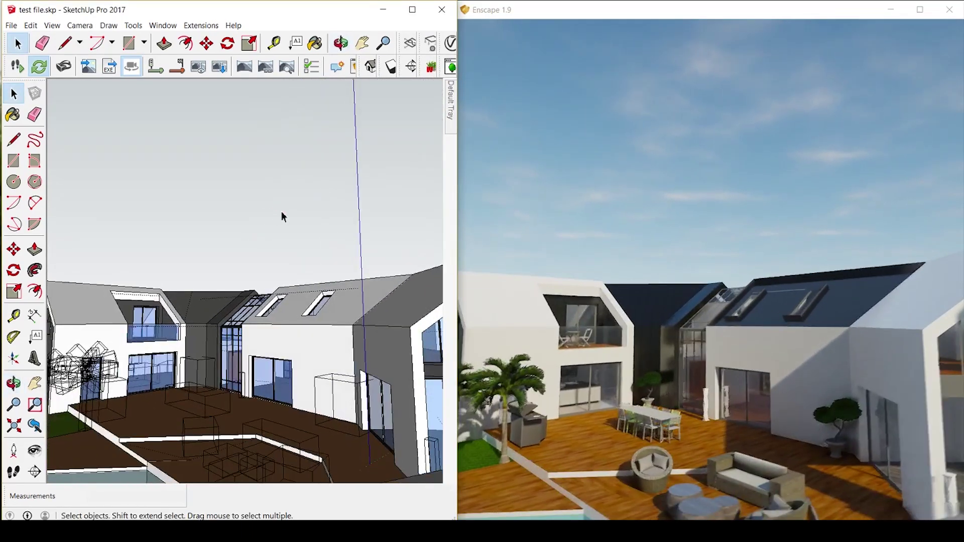
{"action": "scroll", "coordinate": [282, 212], "scroll_direction": "down", "scroll_amount": 4}
{"action": "key", "text": "o"}
{"action": "mouse_move", "coordinate": [280, 254]}
{"action": "left_mouse_down"}
{"action": "mouse_move", "coordinate": [308, 261]}
{"action": "mouse_move", "coordinate": [308, 250]}
{"action": "left_mouse_up"}
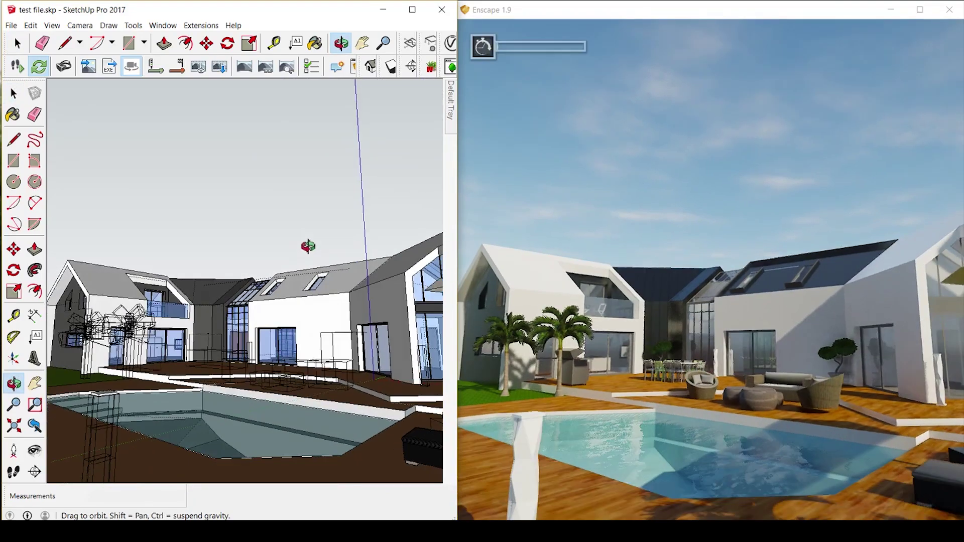
{"action": "scroll", "coordinate": [291, 241], "scroll_direction": "up", "scroll_amount": 10}
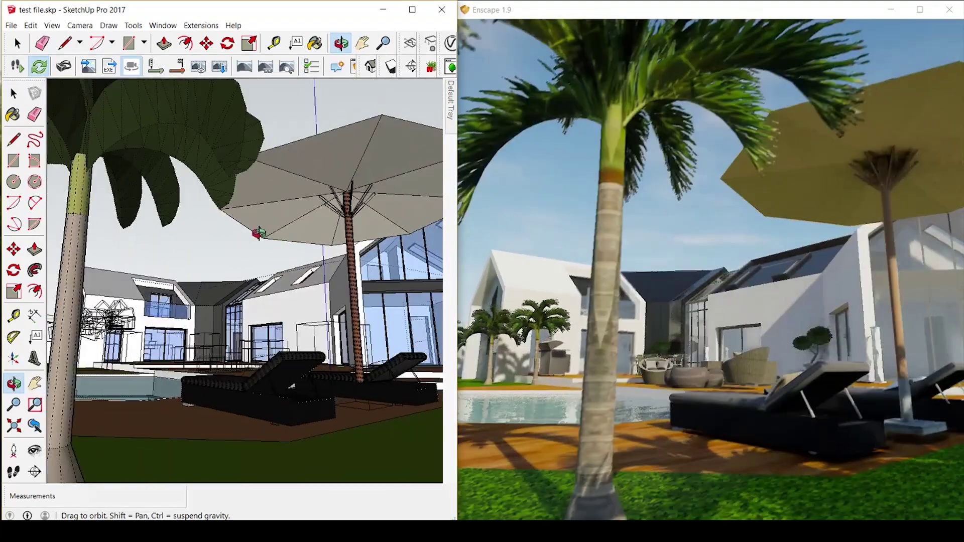
{"action": "mouse_move", "coordinate": [258, 232]}
{"action": "left_mouse_down"}
{"action": "mouse_move", "coordinate": [208, 232]}
{"action": "mouse_move", "coordinate": [394, 261]}
{"action": "mouse_move", "coordinate": [733, 370]}
{"action": "left_mouse_up"}
{"action": "mouse_move", "coordinate": [733, 370]}
{"action": "middle_mouse_down"}
{"action": "mouse_move", "coordinate": [493, 339]}
{"action": "mouse_move", "coordinate": [515, 337]}
{"action": "middle_mouse_up"}
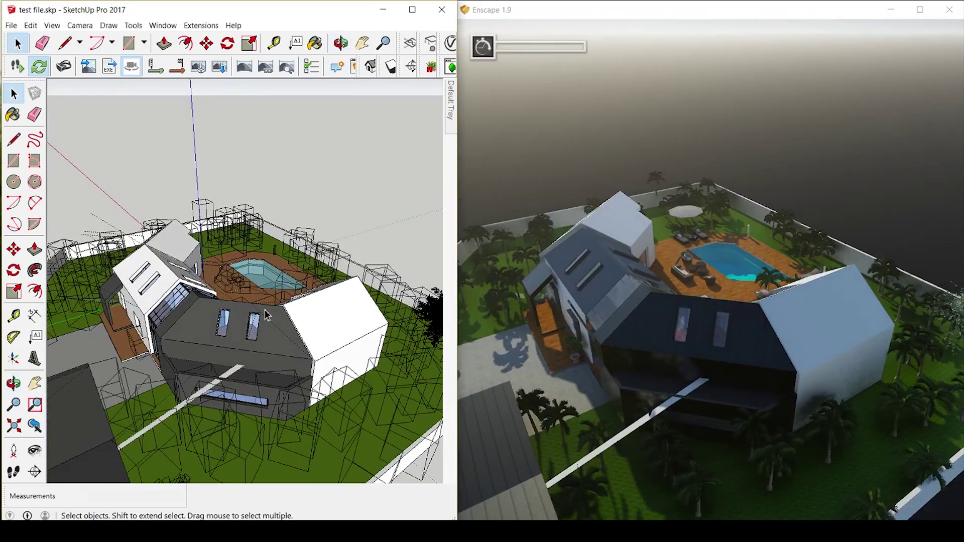
{"action": "middle_click_drag", "start_coordinate": [239, 311], "coordinate": [853, 256]}
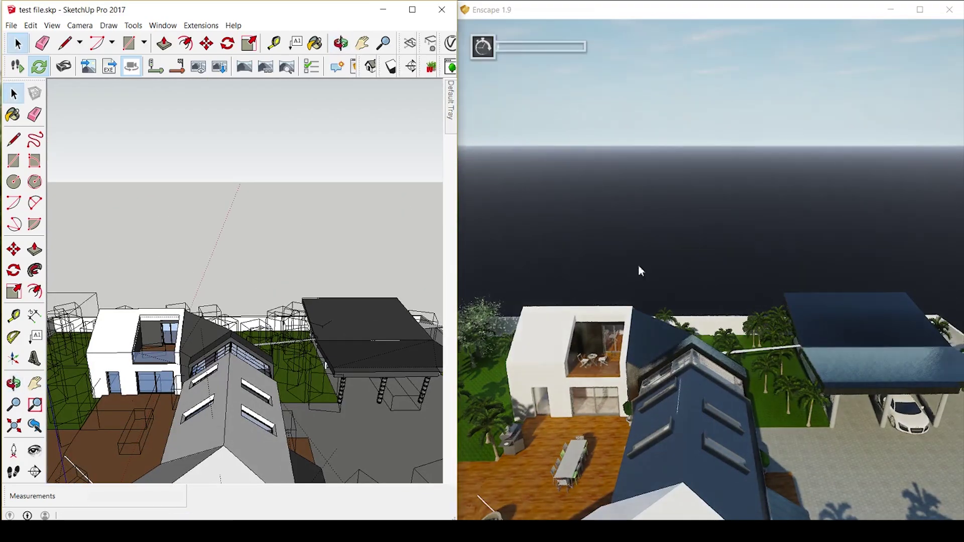
Look around the pool terrace at eye level and move the wicker pouf beside the pool about 1.04 m
{"action": "left_click", "coordinate": [13, 452]}
{"action": "left_click", "coordinate": [102, 447]}
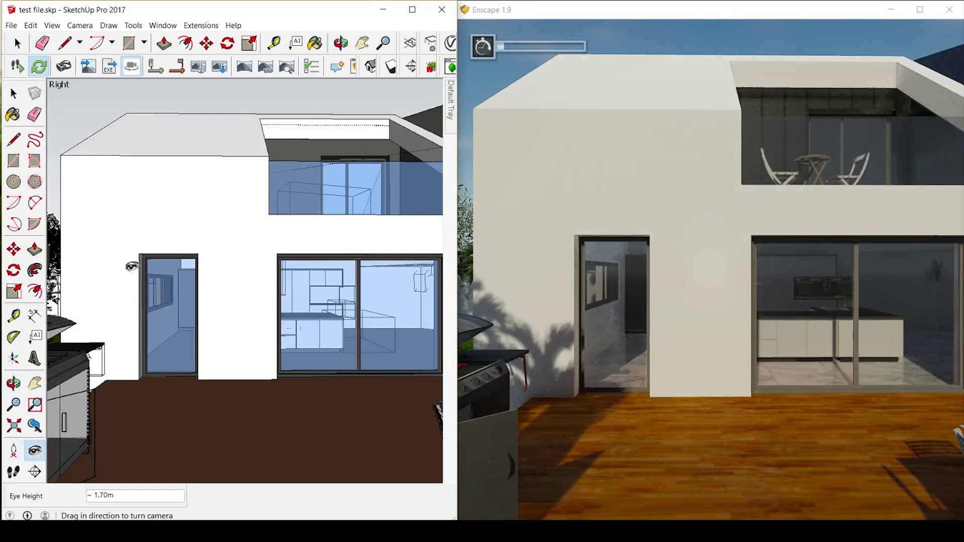
{"action": "left_click_drag", "start_coordinate": [131, 267], "coordinate": [453, 311]}
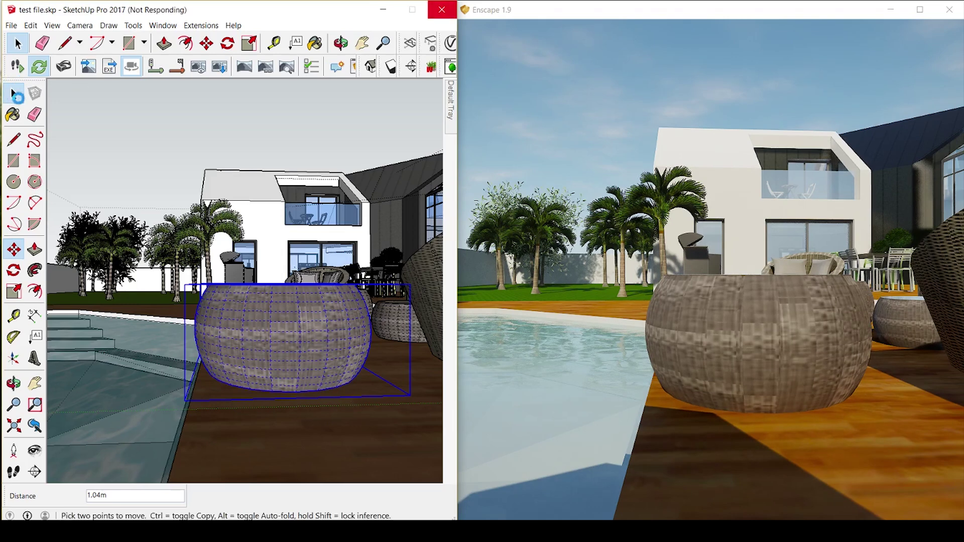
{"action": "left_click", "coordinate": [16, 95]}
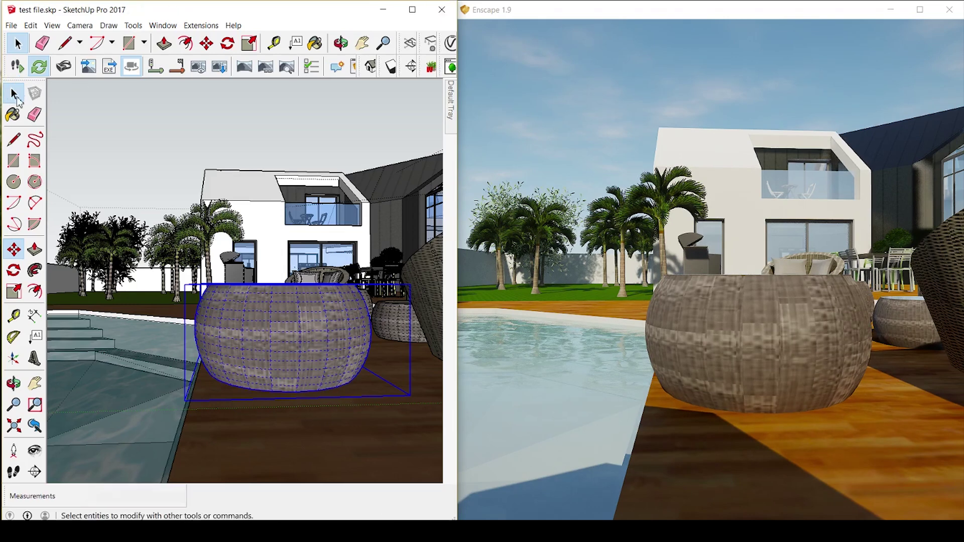
Open the Enscape settings and enable White Mode with the outlines at 100%
{"action": "left_click", "coordinate": [43, 72]}
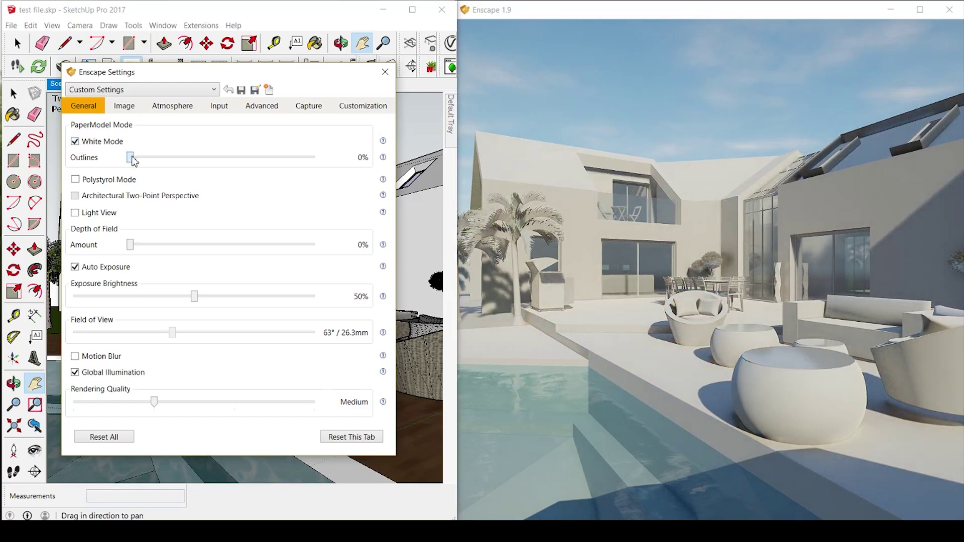
{"action": "left_click_drag", "start_coordinate": [132, 158], "coordinate": [354, 175]}
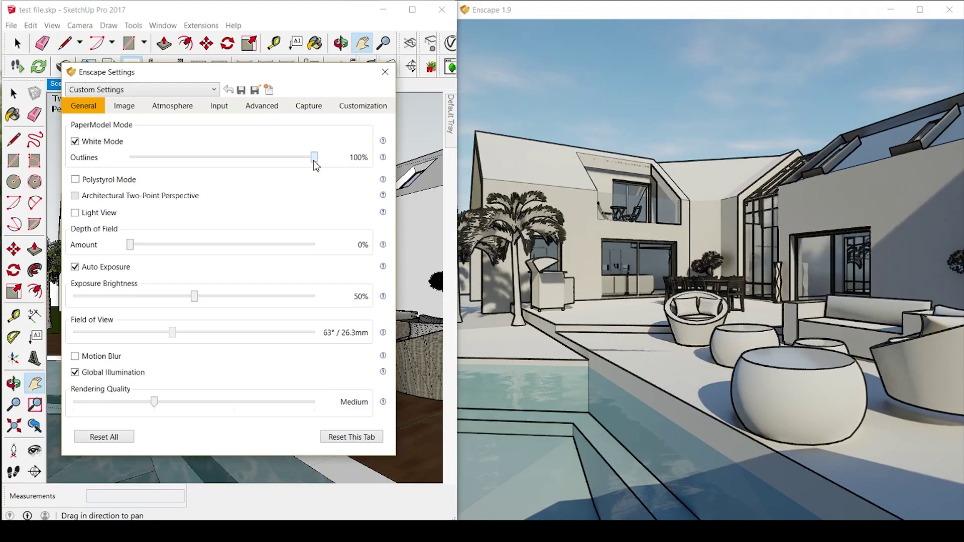
{"action": "left_click_drag", "start_coordinate": [315, 166], "coordinate": [334, 172]}
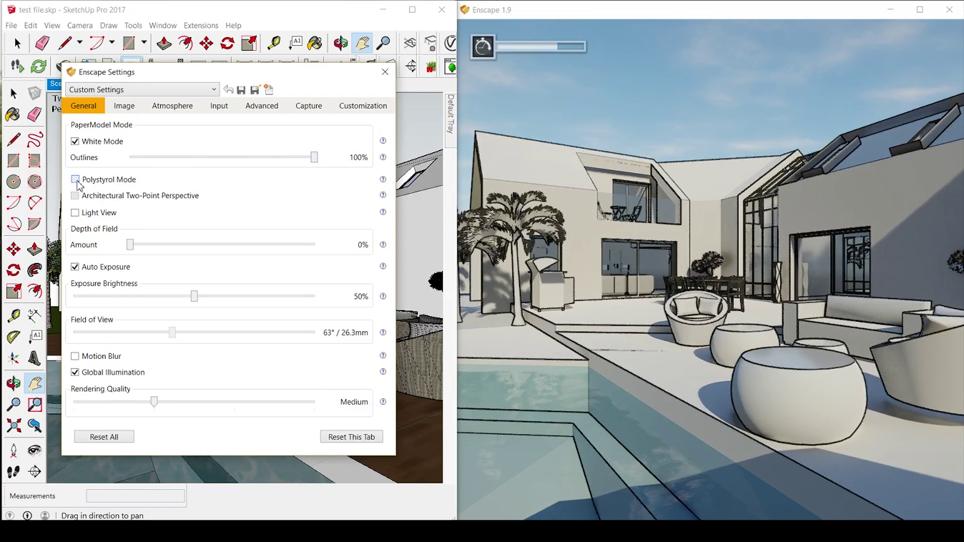
Replace White Mode with Polystyrol Mode, setting both the outlines and the transmission to 0%
{"action": "left_click", "coordinate": [76, 181]}
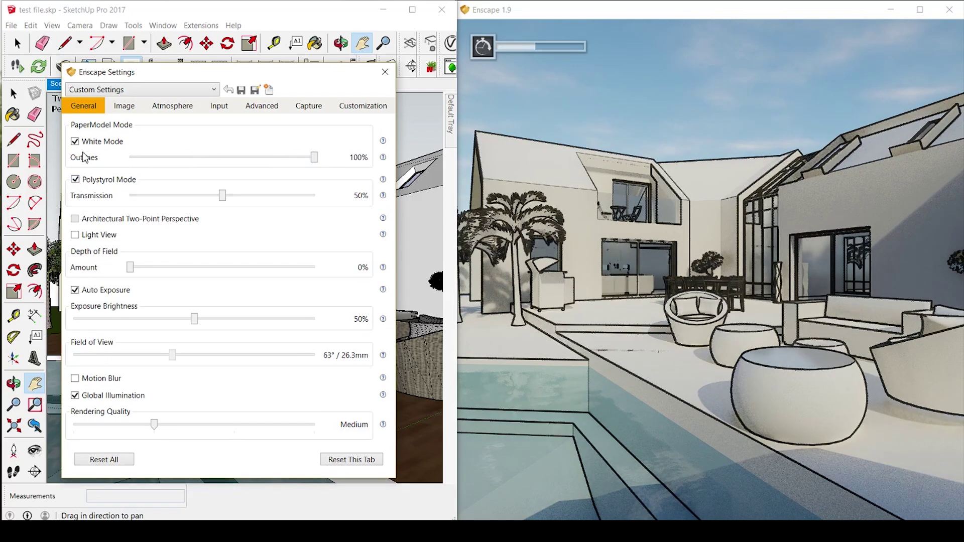
{"action": "left_click_drag", "start_coordinate": [314, 157], "coordinate": [92, 159]}
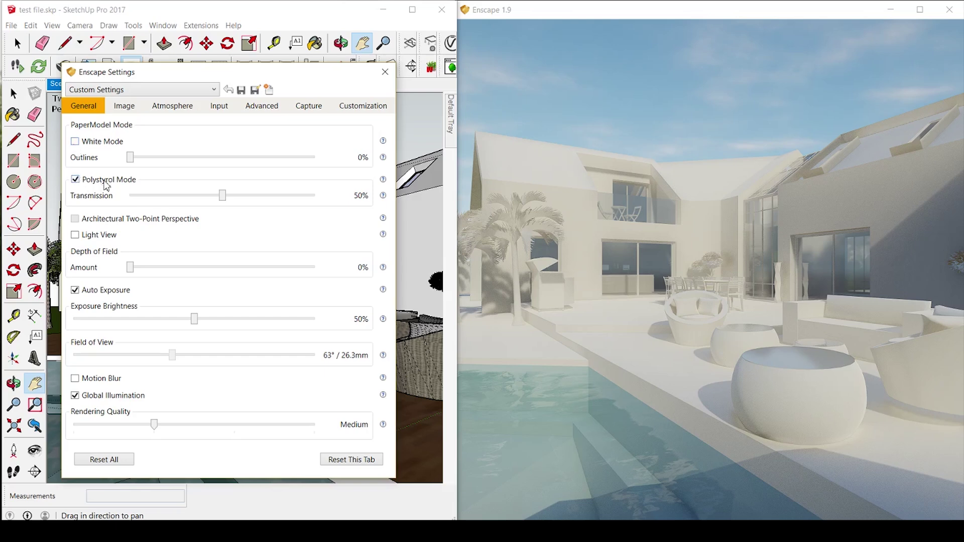
{"action": "left_click_drag", "start_coordinate": [226, 199], "coordinate": [135, 201]}
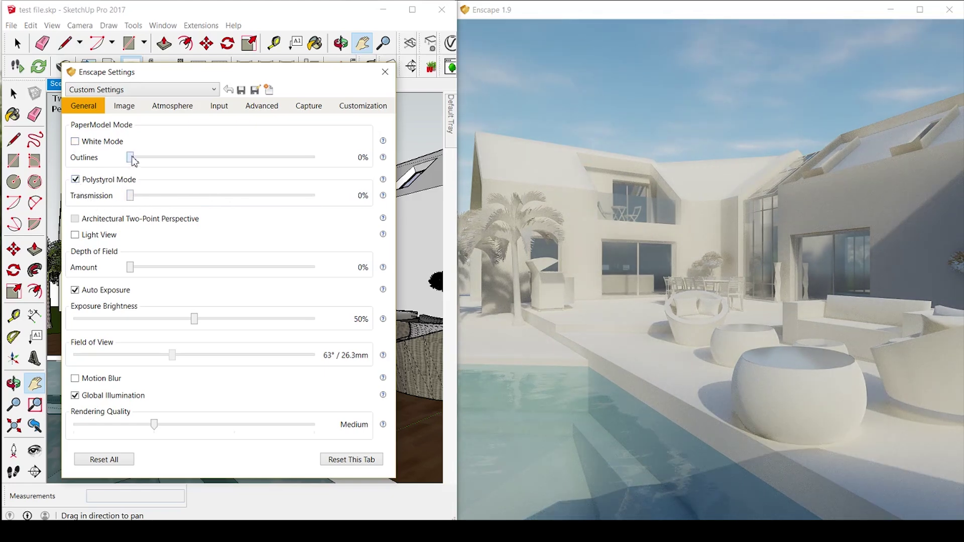
Set the outlines to 16%, turn off Polystyrol Mode and strengthen the outlines on the textured scene
{"action": "left_click_drag", "start_coordinate": [130, 157], "coordinate": [161, 160]}
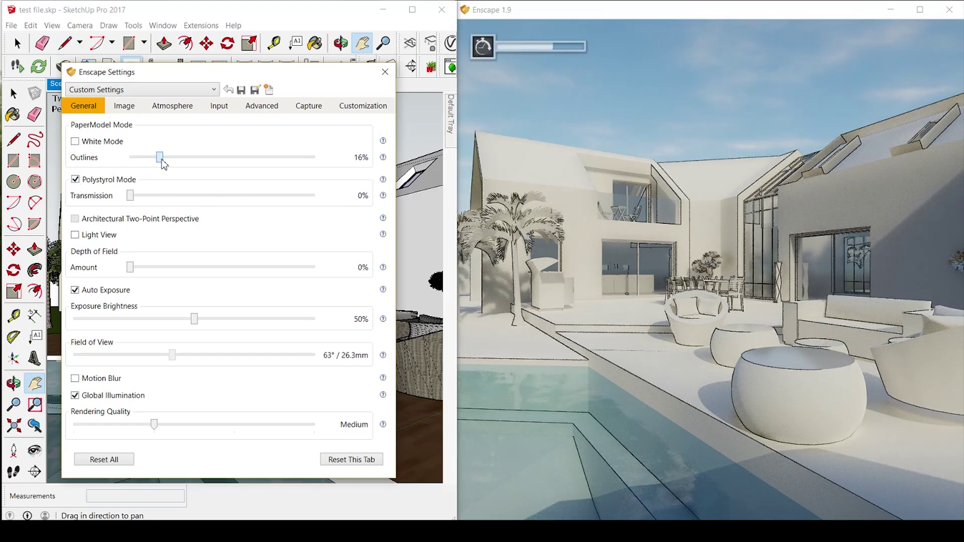
{"action": "left_click", "coordinate": [75, 180]}
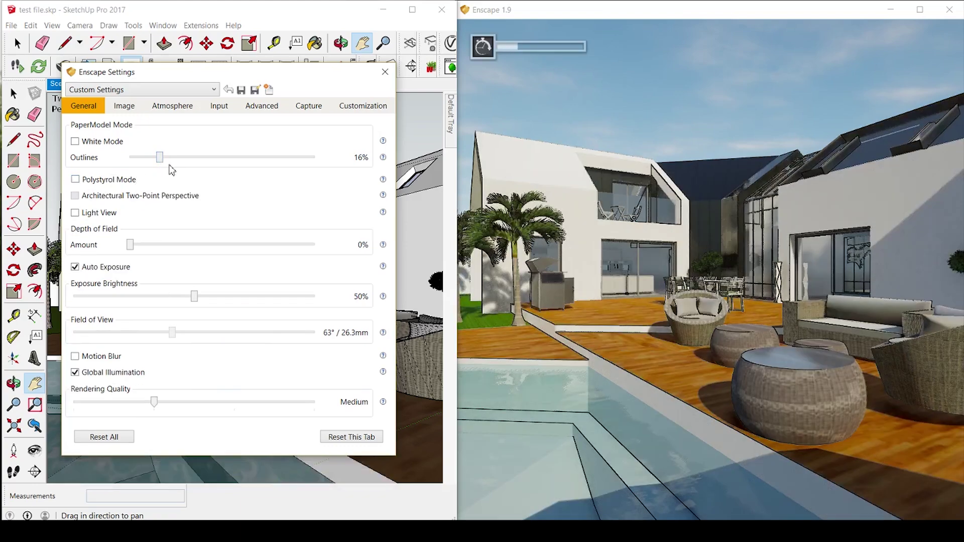
{"action": "left_click_drag", "start_coordinate": [159, 158], "coordinate": [236, 160]}
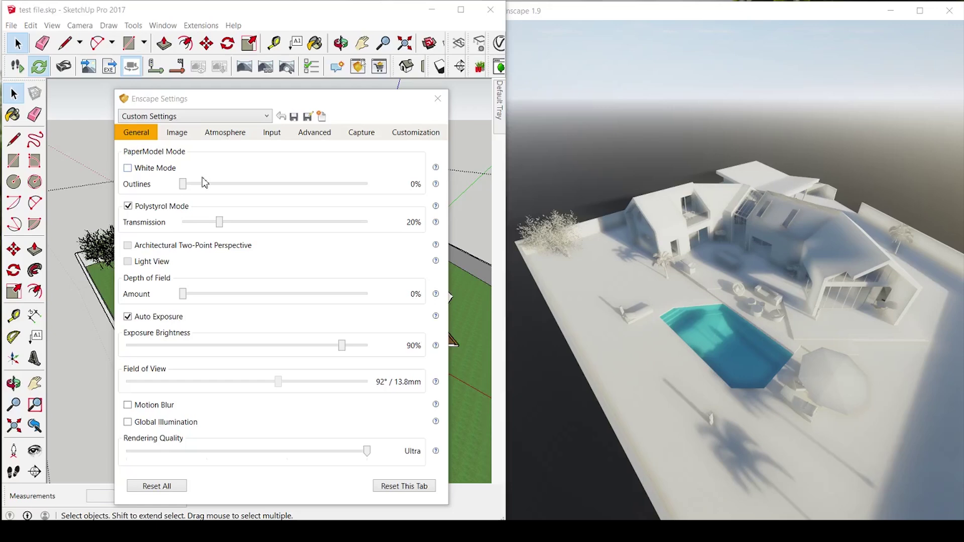
Try a Polystyrol transmission of 89% on the aerial view of the house and turn Polystyrol Mode off
{"action": "mouse_move", "coordinate": [218, 225]}
{"action": "left_mouse_down"}
{"action": "mouse_move", "coordinate": [376, 225]}
{"action": "mouse_move", "coordinate": [174, 223]}
{"action": "mouse_move", "coordinate": [299, 227]}
{"action": "mouse_move", "coordinate": [206, 222]}
{"action": "left_mouse_up"}
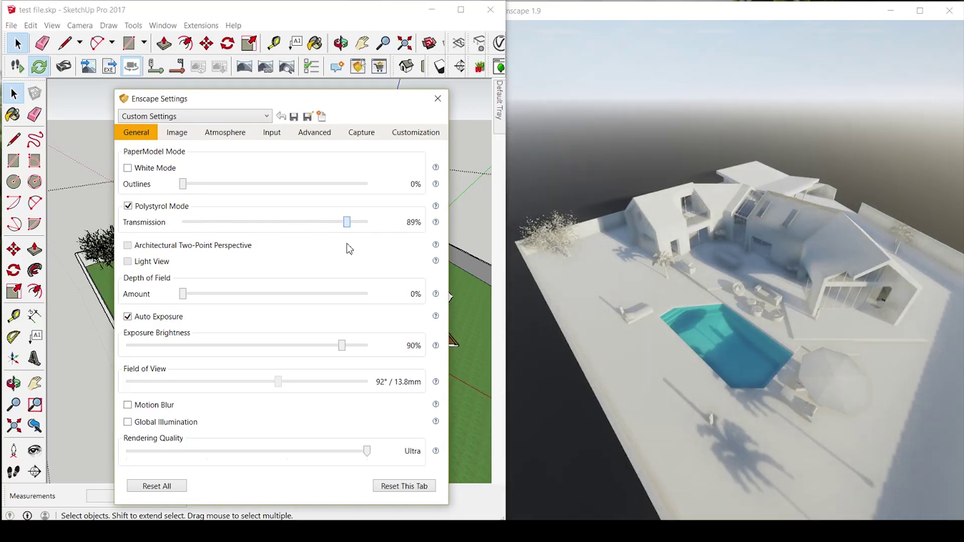
{"action": "left_click_drag", "start_coordinate": [209, 246], "coordinate": [259, 258]}
{"action": "left_click", "coordinate": [129, 206]}
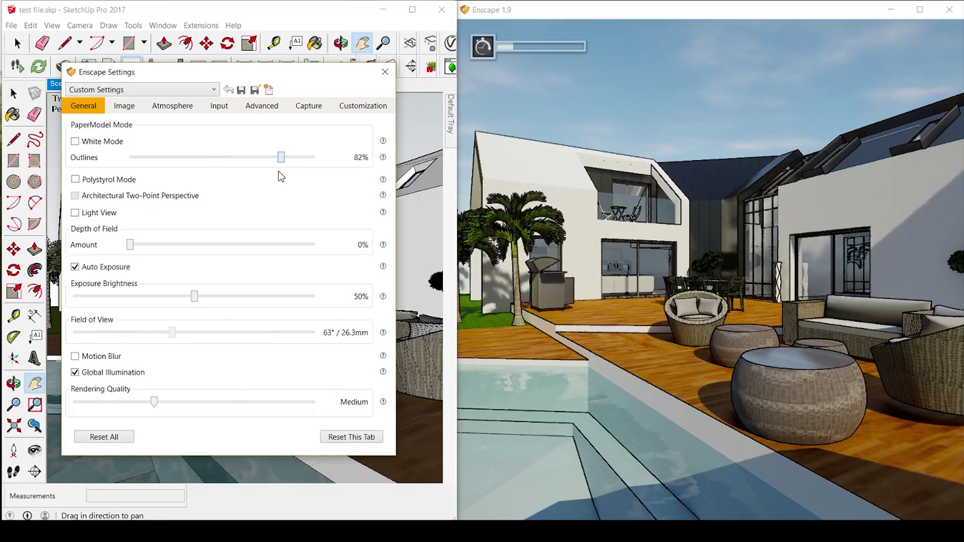
Set the outlines to 0% and toggle Light View on and off to inspect the scene's light levels
{"action": "left_click_drag", "start_coordinate": [279, 160], "coordinate": [109, 168]}
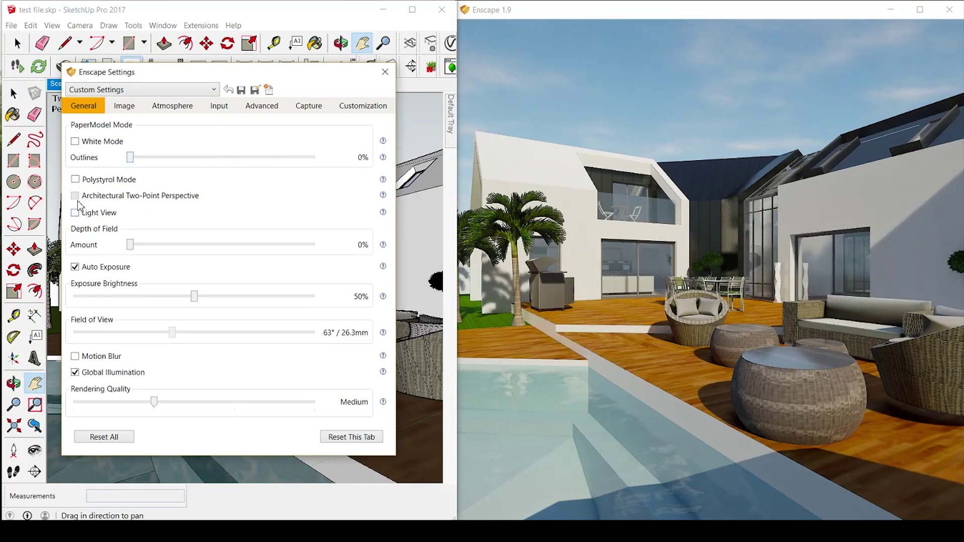
{"action": "left_click", "coordinate": [75, 213]}
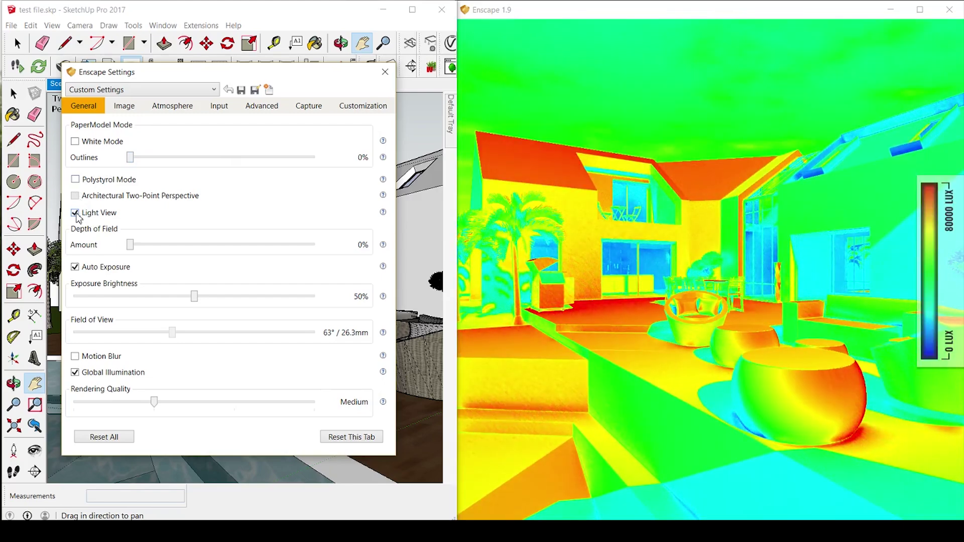
{"action": "left_click", "coordinate": [75, 213]}
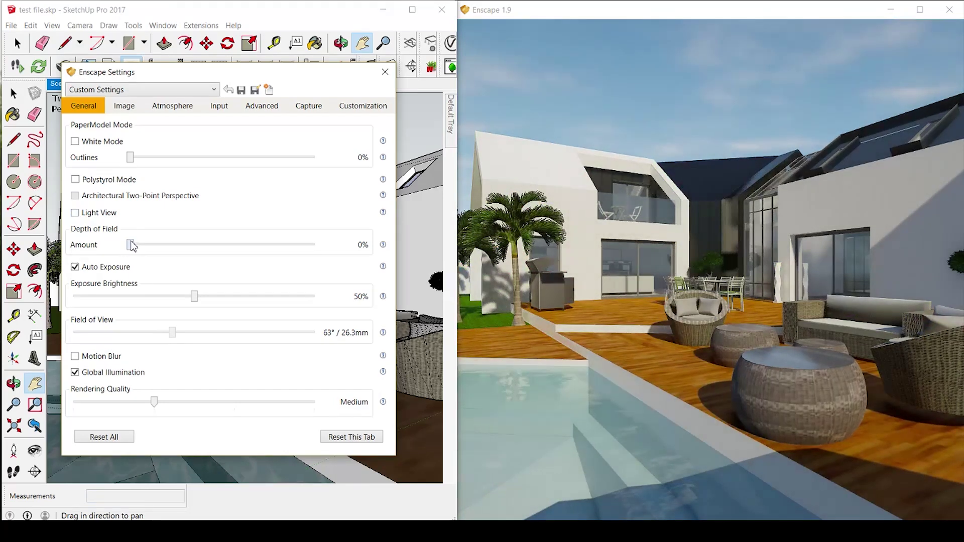
Try depth of field amounts of 50% and 78% with Auto Focus off, varying the focal point between 0.20 m and 2.23 m
{"action": "left_click_drag", "start_coordinate": [132, 248], "coordinate": [224, 250]}
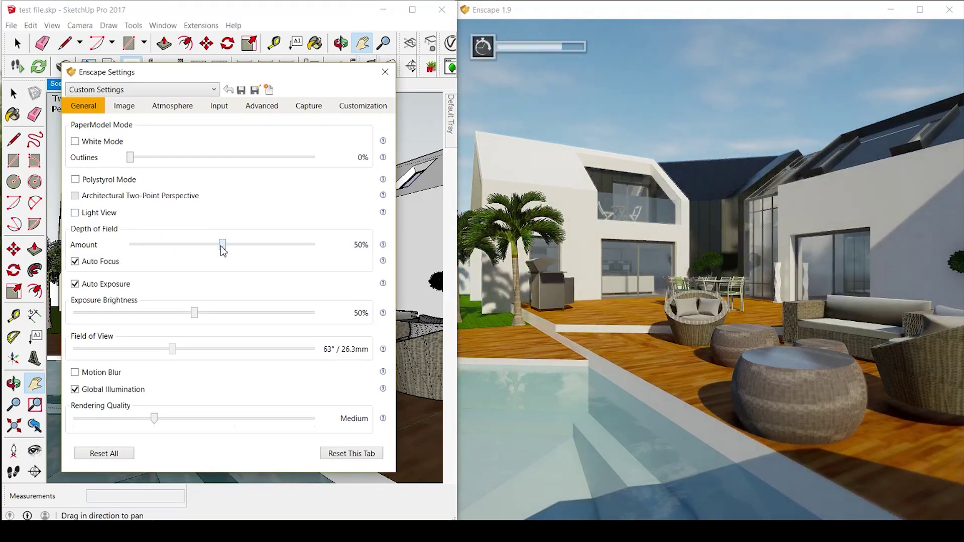
{"action": "left_click", "coordinate": [75, 262]}
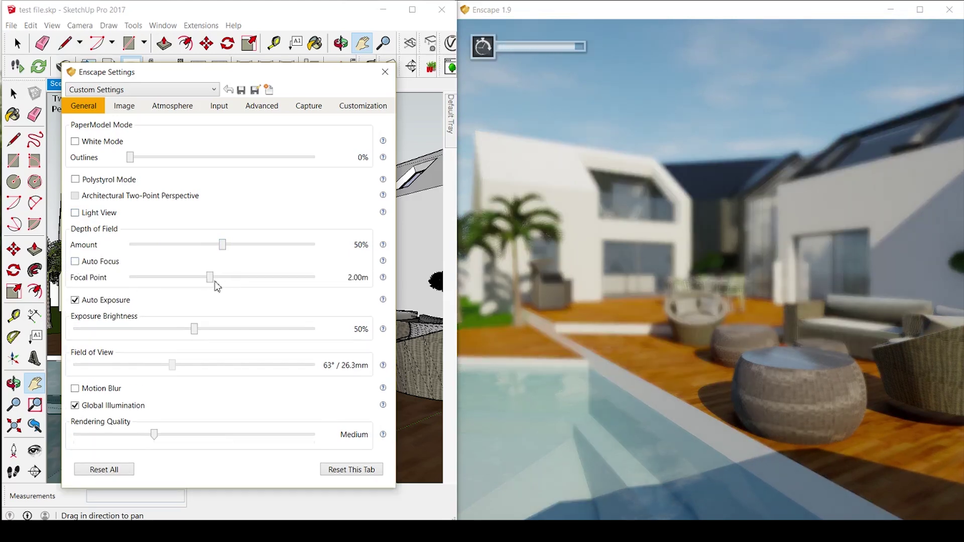
{"action": "left_click_drag", "start_coordinate": [210, 277], "coordinate": [149, 278]}
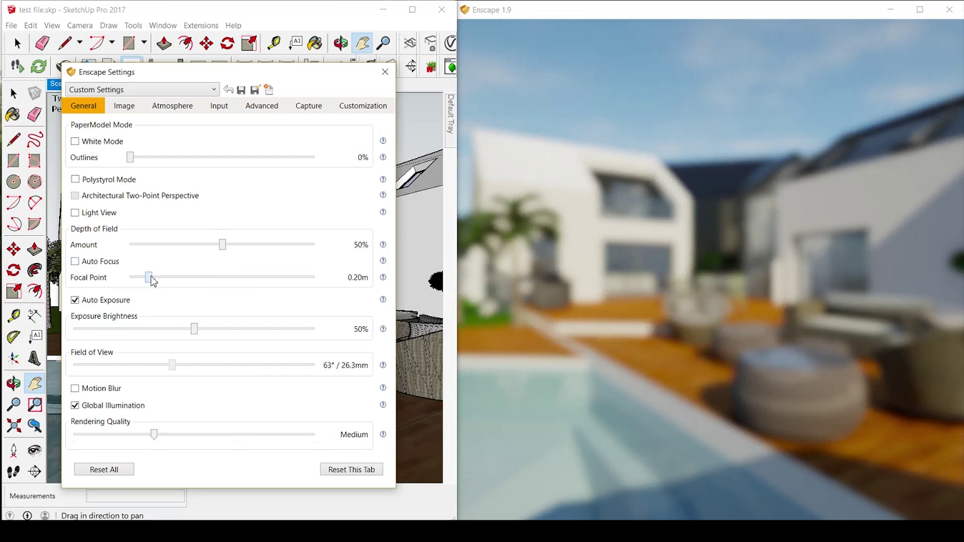
{"action": "left_click_drag", "start_coordinate": [152, 279], "coordinate": [273, 250]}
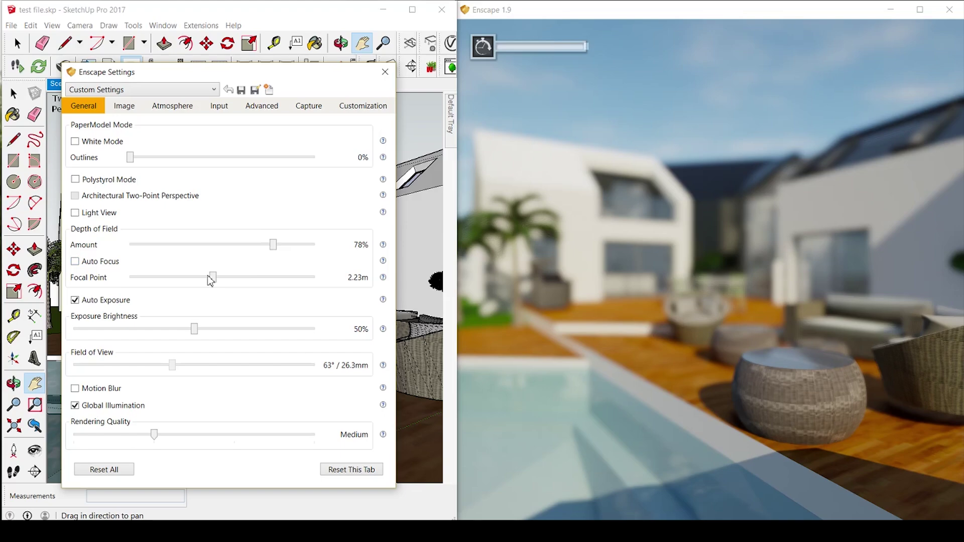
{"action": "left_click_drag", "start_coordinate": [212, 279], "coordinate": [249, 280]}
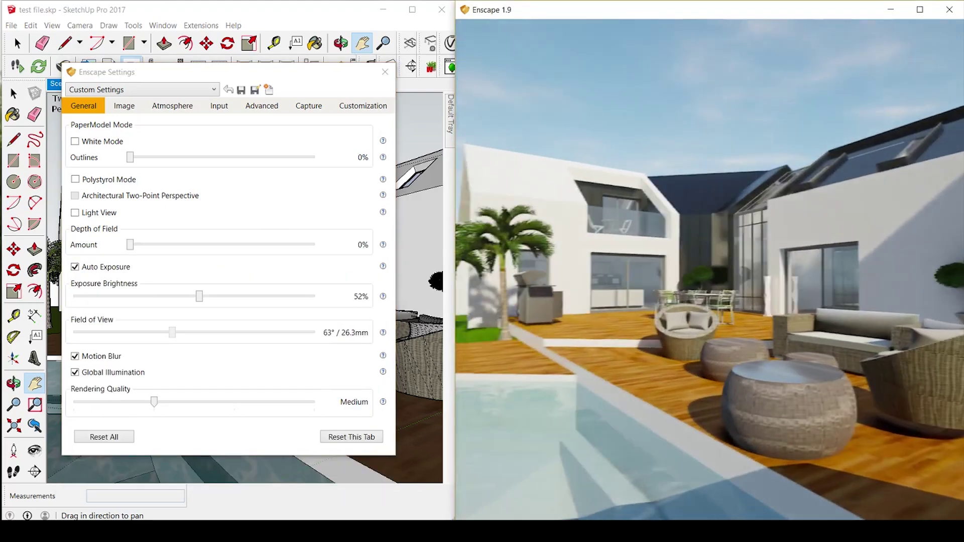
Look around the terrace in the preview with Motion Blur on and switch from fly mode to walkthrough mode
{"action": "key", "text": "Right"}
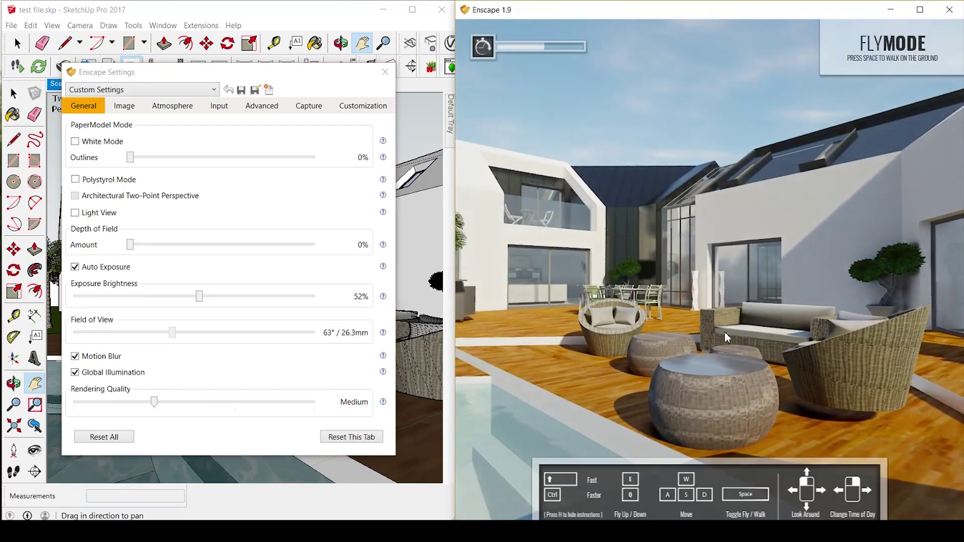
{"action": "key", "text": "space"}
Set the image contrast to 117% and the sharpening to 0%
{"action": "left_click", "coordinate": [124, 106]}
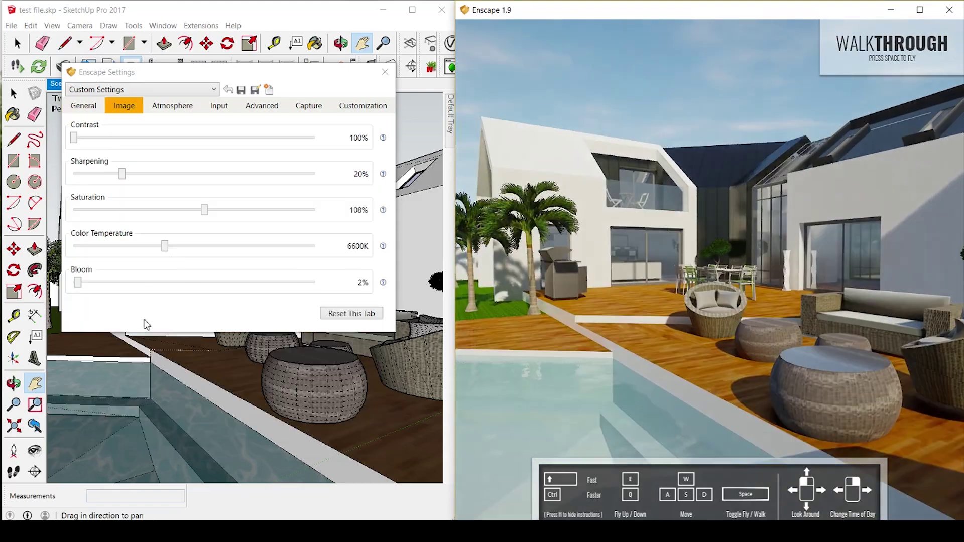
{"action": "mouse_move", "coordinate": [122, 137]}
{"action": "left_mouse_down"}
{"action": "mouse_move", "coordinate": [273, 146]}
{"action": "mouse_move", "coordinate": [129, 144]}
{"action": "left_mouse_up"}
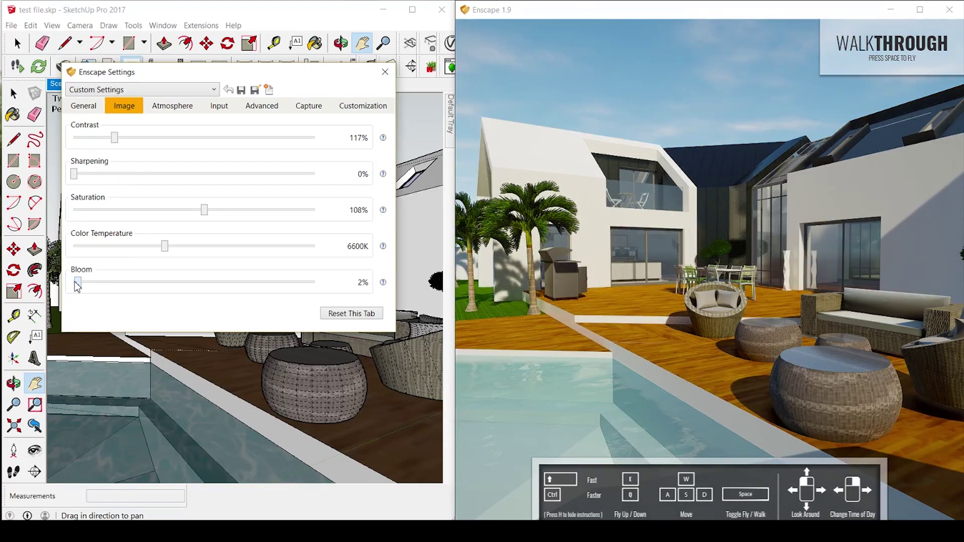
Try a 9% bloom, a 6517K colour temperature and 200% contrast, comparing saturations of 0% and 200% while looking around the terrace
{"action": "mouse_move", "coordinate": [77, 285]}
{"action": "left_mouse_down"}
{"action": "mouse_move", "coordinate": [315, 283]}
{"action": "mouse_move", "coordinate": [94, 284]}
{"action": "left_mouse_up"}
{"action": "left_click_drag", "start_coordinate": [123, 247], "coordinate": [164, 246]}
{"action": "left_click_drag", "start_coordinate": [204, 210], "coordinate": [59, 210]}
{"action": "left_click_drag", "start_coordinate": [148, 146], "coordinate": [361, 159]}
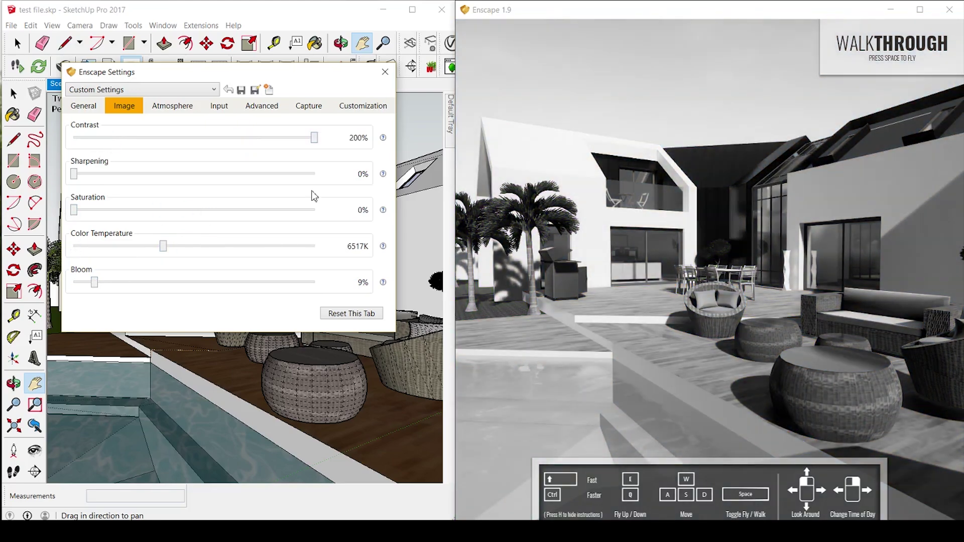
{"action": "left_click_drag", "start_coordinate": [653, 261], "coordinate": [743, 258]}
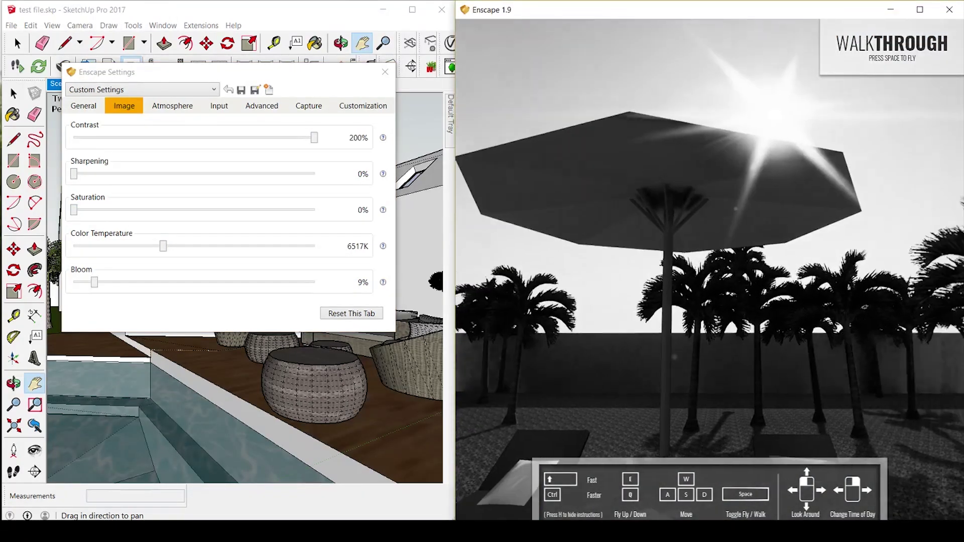
{"action": "left_click_drag", "start_coordinate": [74, 210], "coordinate": [314, 210]}
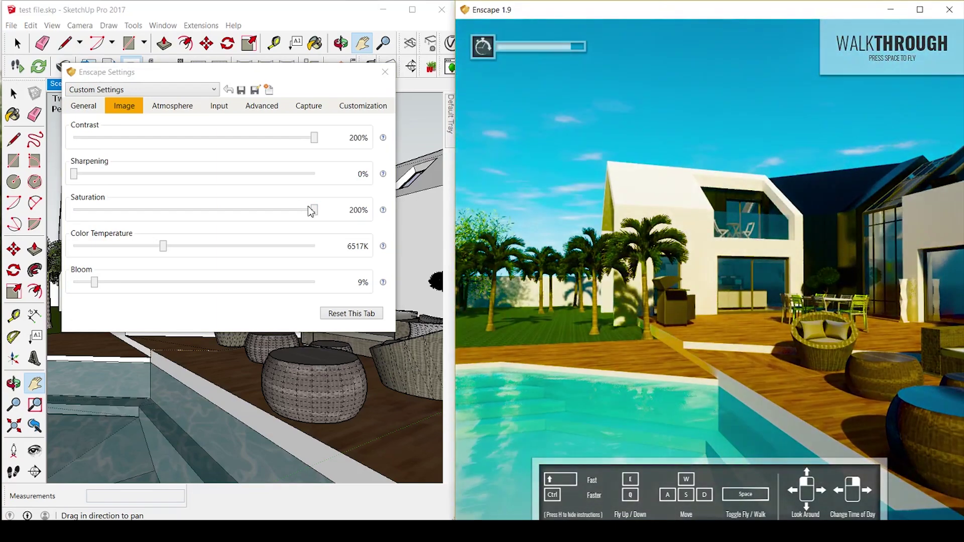
Reset the image settings to their defaults, display the atmosphere settings and switch the preview to fly mode
{"action": "left_click", "coordinate": [352, 314]}
{"action": "left_click", "coordinate": [256, 233]}
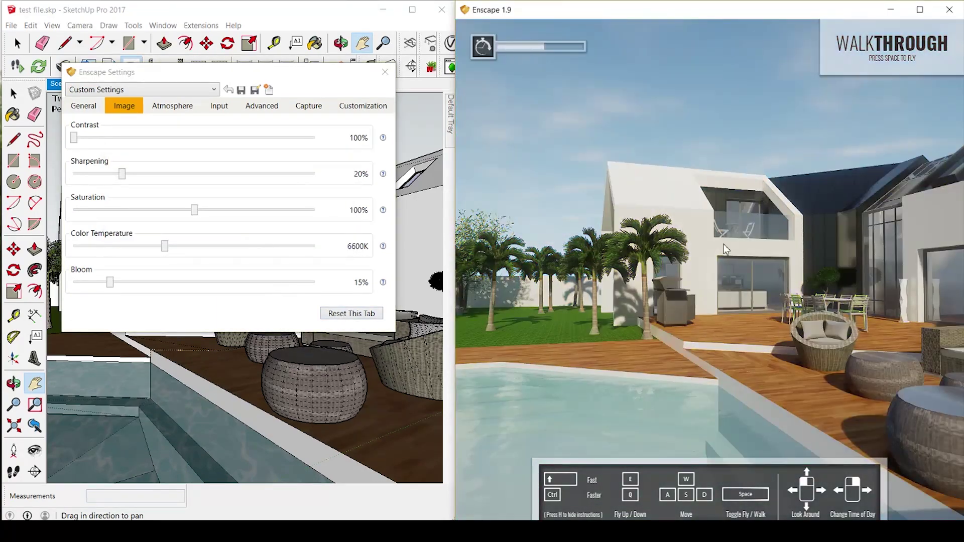
{"action": "left_click", "coordinate": [173, 106]}
{"action": "left_click", "coordinate": [541, 213]}
{"action": "key", "text": "space"}
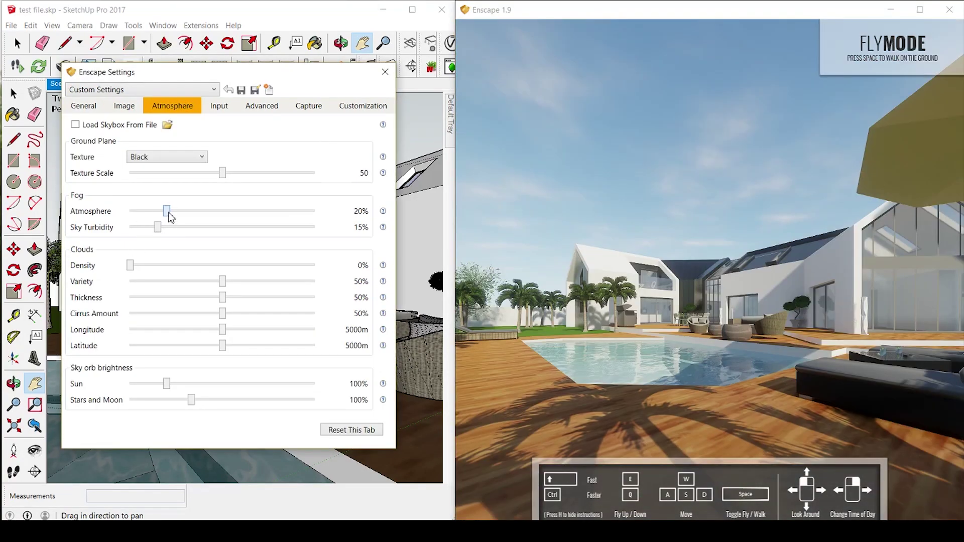
Set fog atmosphere to 0%, turbidity 21%, cloud density 100%, variety 6%, thickness 69%, cirrus 89%, longitude 5845m, latitude 8542m and sun brightness 66%
{"action": "mouse_move", "coordinate": [167, 211]}
{"action": "left_mouse_down"}
{"action": "mouse_move", "coordinate": [361, 224]}
{"action": "mouse_move", "coordinate": [126, 211]}
{"action": "mouse_move", "coordinate": [295, 227]}
{"action": "mouse_move", "coordinate": [168, 227]}
{"action": "left_mouse_up"}
{"action": "left_click_drag", "start_coordinate": [130, 266], "coordinate": [314, 265]}
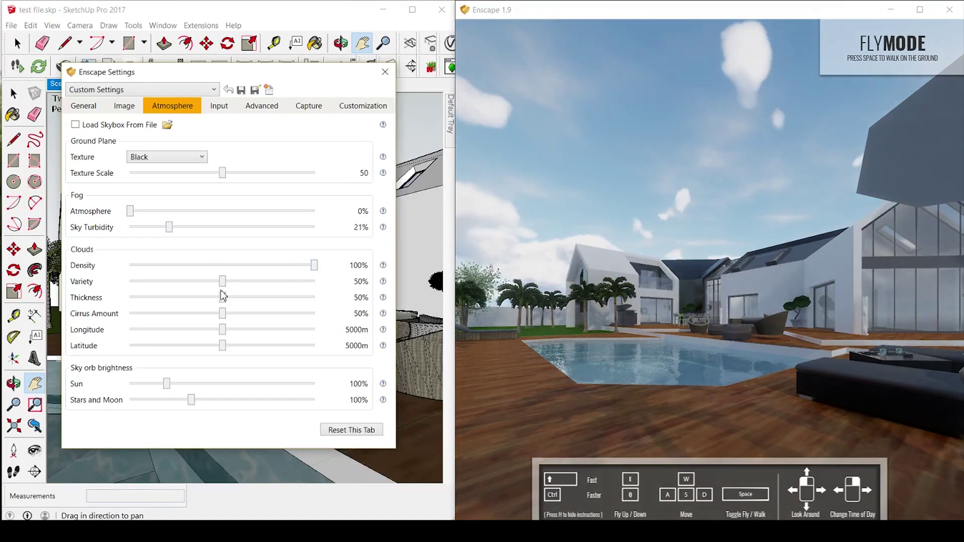
{"action": "left_click_drag", "start_coordinate": [223, 282], "coordinate": [140, 282]}
{"action": "left_click_drag", "start_coordinate": [222, 298], "coordinate": [258, 300]}
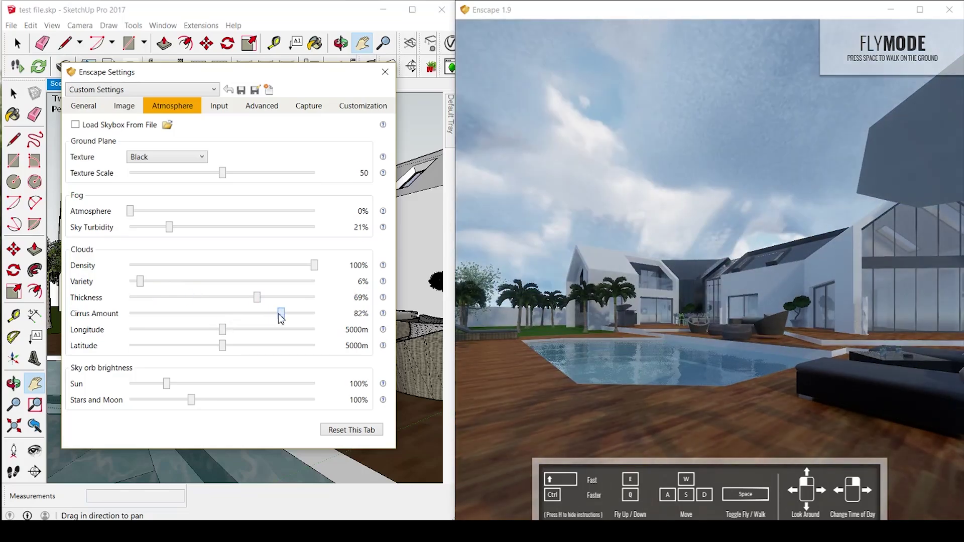
{"action": "left_click_drag", "start_coordinate": [223, 329], "coordinate": [288, 345]}
{"action": "mouse_move", "coordinate": [166, 383]}
{"action": "left_mouse_down"}
{"action": "mouse_move", "coordinate": [289, 383]}
{"action": "mouse_move", "coordinate": [153, 383]}
{"action": "left_mouse_up"}
Change the time of day to night, and set the cloud density to 0% and the stars and moon brightness to 300%
{"action": "right_click_drag", "start_coordinate": [649, 303], "coordinate": [578, 296]}
{"action": "right_click_drag", "start_coordinate": [675, 321], "coordinate": [673, 314]}
{"action": "left_click_drag", "start_coordinate": [665, 314], "coordinate": [686, 317], "text": "shift"}
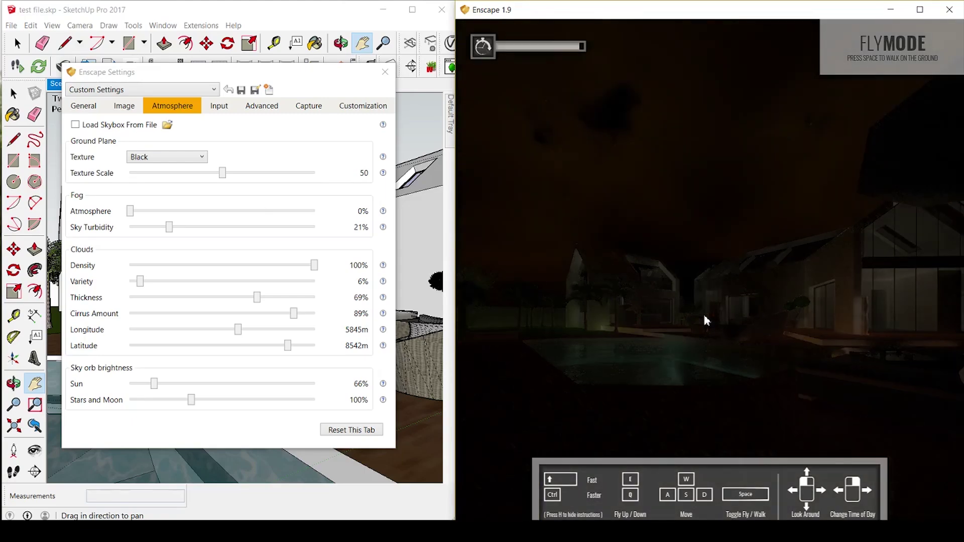
{"action": "left_click_drag", "start_coordinate": [313, 265], "coordinate": [130, 266]}
{"action": "left_click_drag", "start_coordinate": [192, 400], "coordinate": [314, 401]}
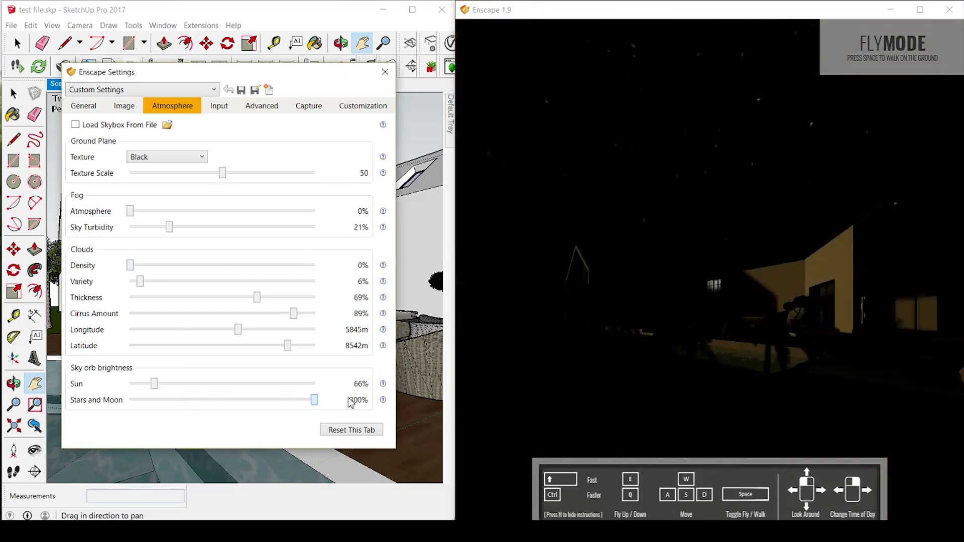
Look around the night sky above the house and shift the time of day back to daylight
{"action": "left_click_drag", "start_coordinate": [744, 282], "coordinate": [941, 195]}
{"action": "left_click_drag", "start_coordinate": [623, 241], "coordinate": [823, 221]}
{"action": "right_click_drag", "start_coordinate": [558, 220], "coordinate": [580, 220]}
{"action": "left_click_drag", "start_coordinate": [580, 219], "coordinate": [562, 213]}
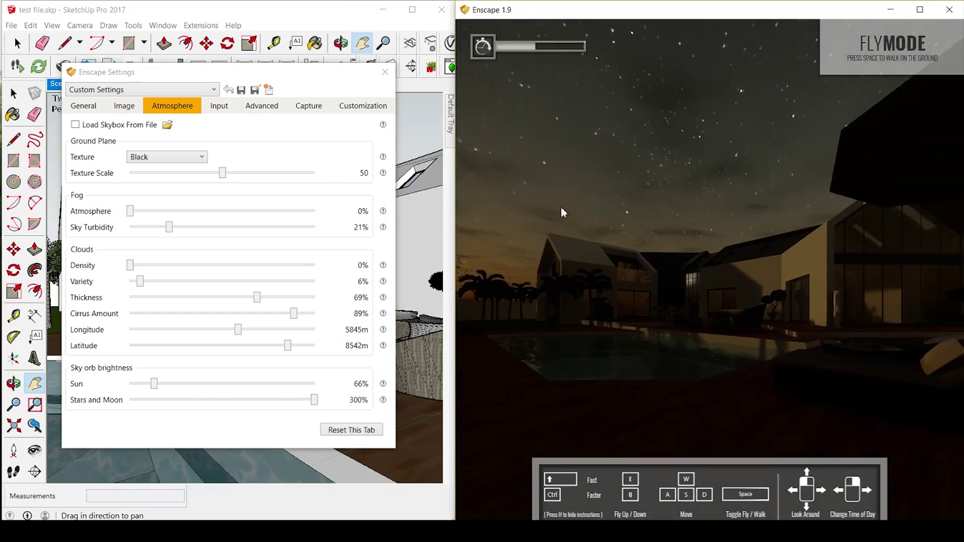
{"action": "right_click_drag", "start_coordinate": [854, 262], "coordinate": [746, 258]}
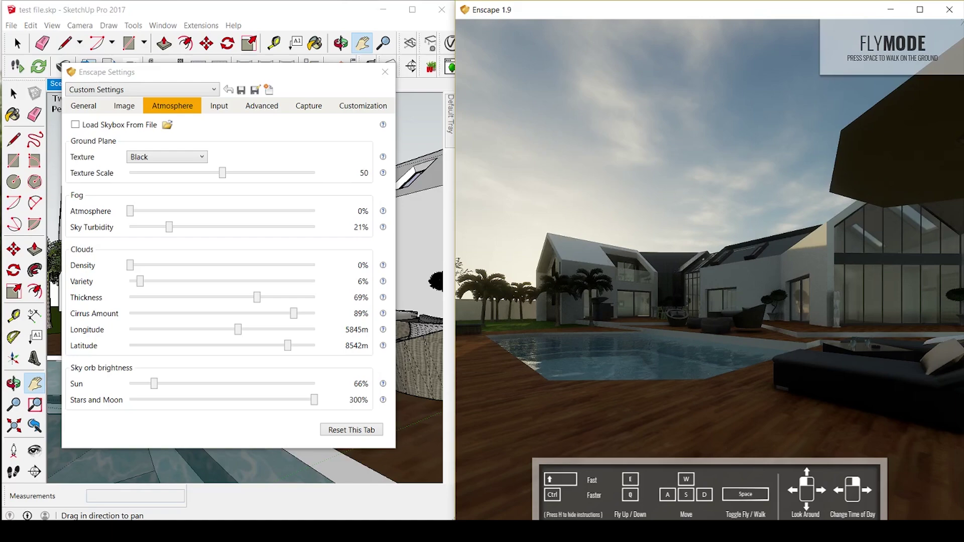
Fly above the pool and garden to view the house from the air, changing the time of day to a low sun near the horizon
{"action": "key", "text": "w"}
{"action": "key", "text": "s"}
{"action": "key", "text": "w"}
{"action": "key", "text": "e"}
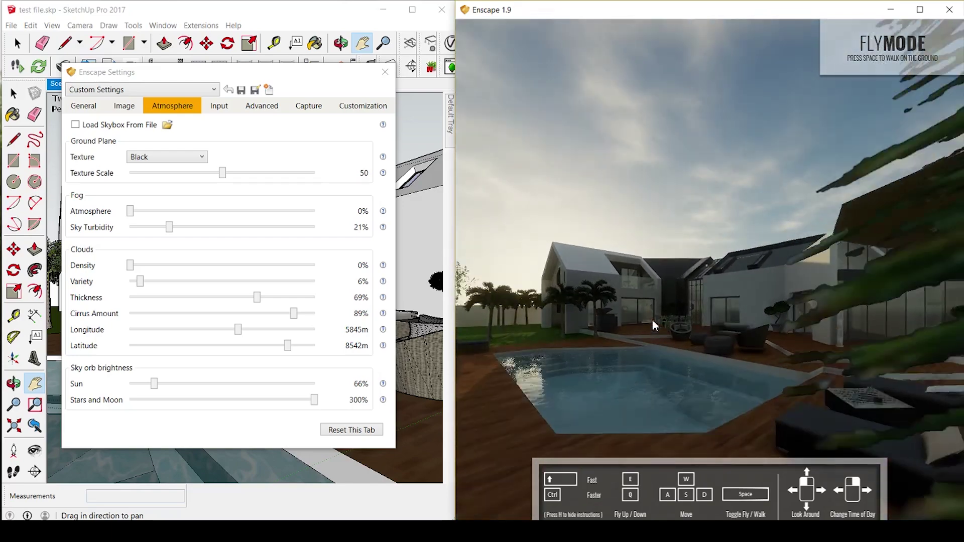
{"action": "left_click_drag", "start_coordinate": [652, 320], "coordinate": [658, 324]}
{"action": "right_click_drag", "start_coordinate": [658, 324], "coordinate": [686, 315]}
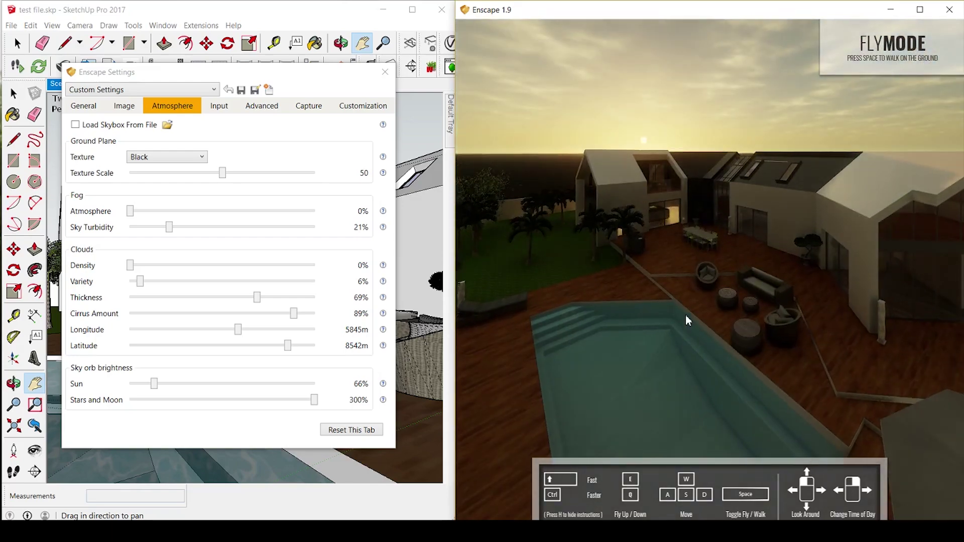
{"action": "key", "text": "s"}
{"action": "left_click_drag", "start_coordinate": [695, 315], "coordinate": [696, 306]}
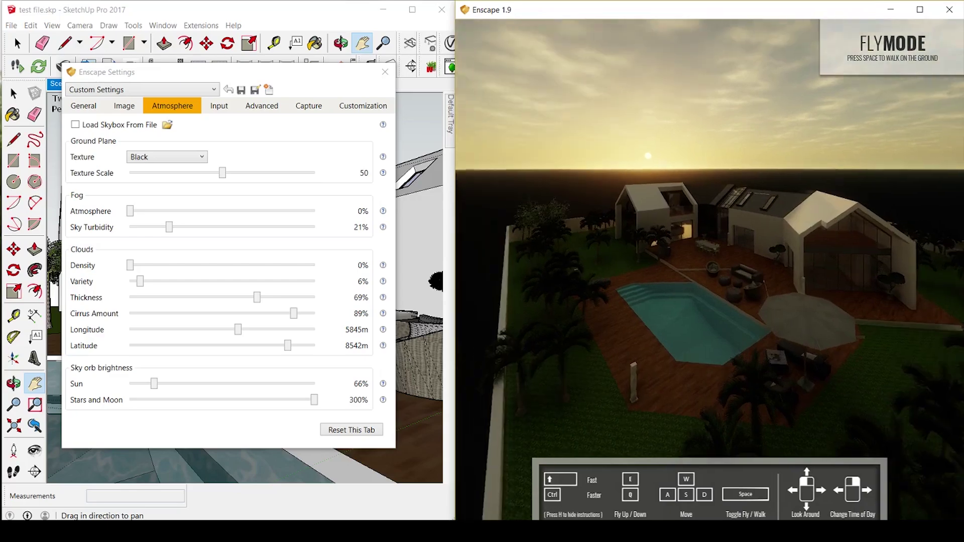
{"action": "mouse_move", "coordinate": [695, 305]}
{"action": "right_mouse_down"}
{"action": "mouse_move", "coordinate": [709, 305]}
{"action": "mouse_move", "coordinate": [698, 305]}
{"action": "right_mouse_up"}
{"action": "key", "text": "w"}
{"action": "left_click_drag", "start_coordinate": [698, 305], "coordinate": [699, 315]}
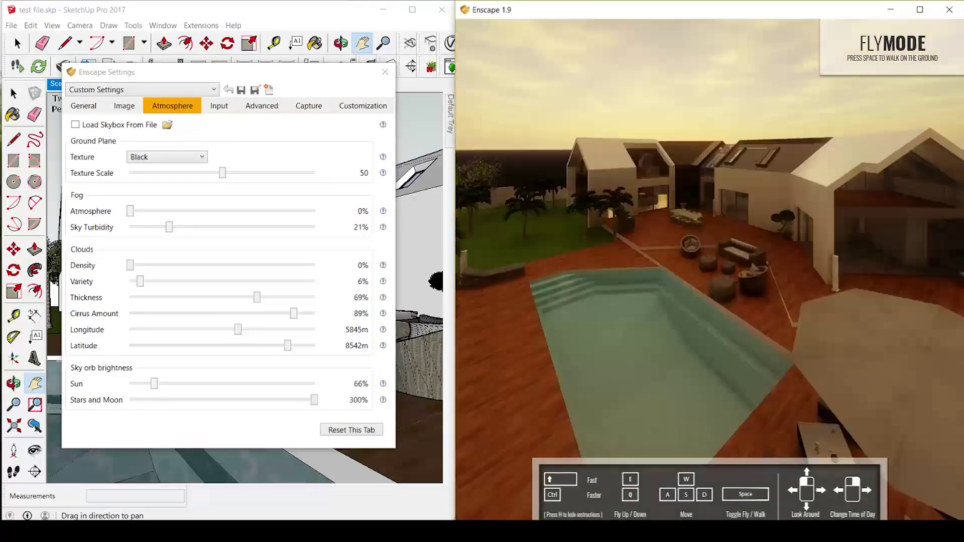
Switch to walkthrough mode, walk toward the pool terrace and change the time of day to bright daylight
{"action": "key", "text": "space"}
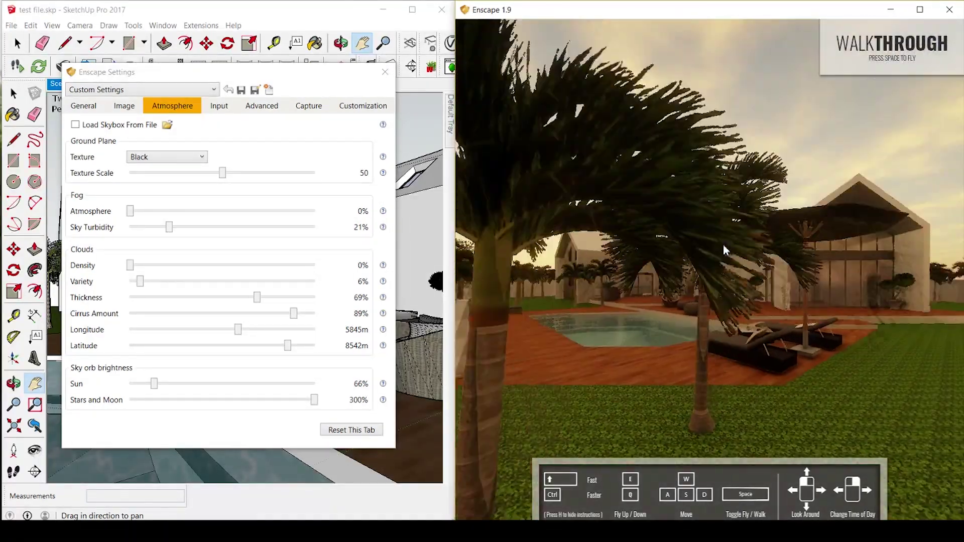
{"action": "key", "text": "w"}
{"action": "left_click_drag", "start_coordinate": [723, 245], "coordinate": [696, 247]}
{"action": "right_click_drag", "start_coordinate": [655, 291], "coordinate": [676, 292]}
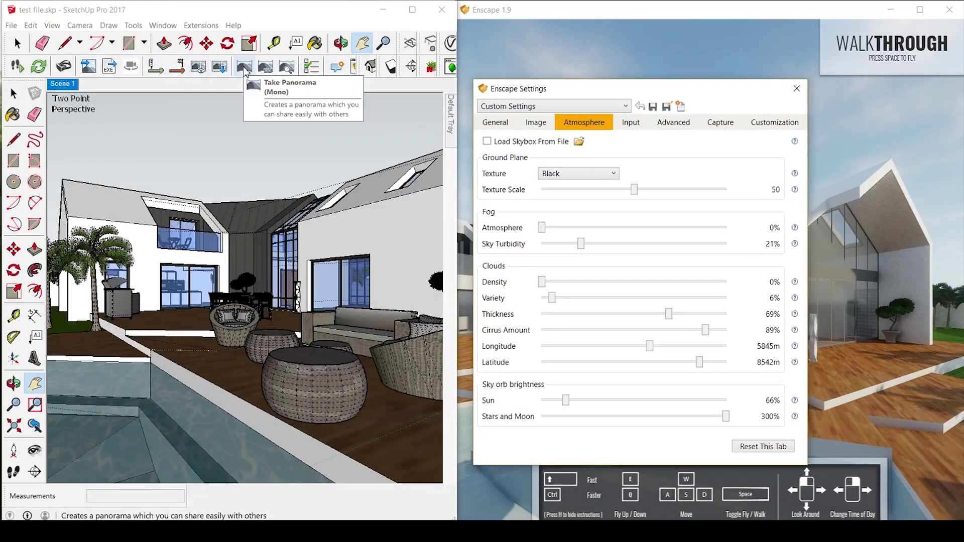
Take a mono and a stereo panorama of the current terrace view and open the panorama manager
{"action": "left_click", "coordinate": [254, 71]}
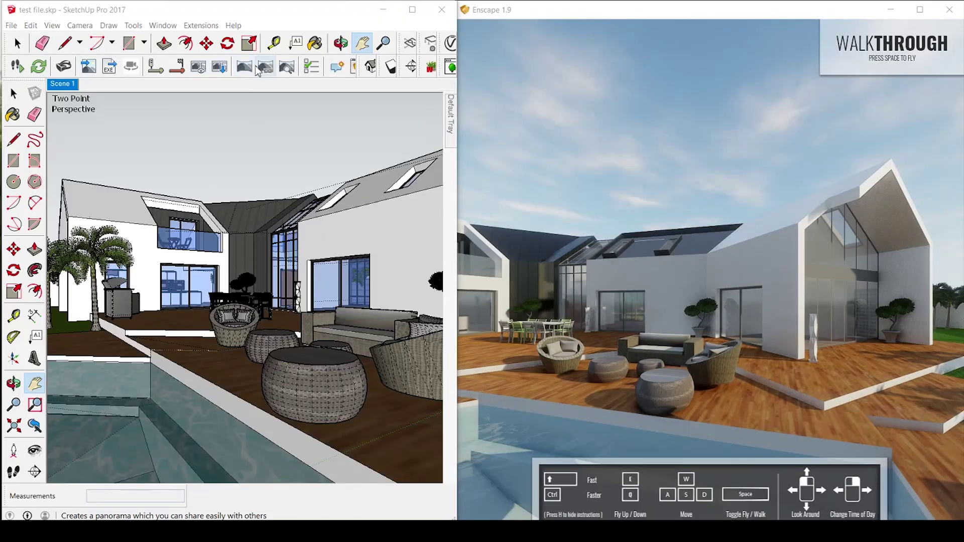
{"action": "left_click", "coordinate": [269, 71]}
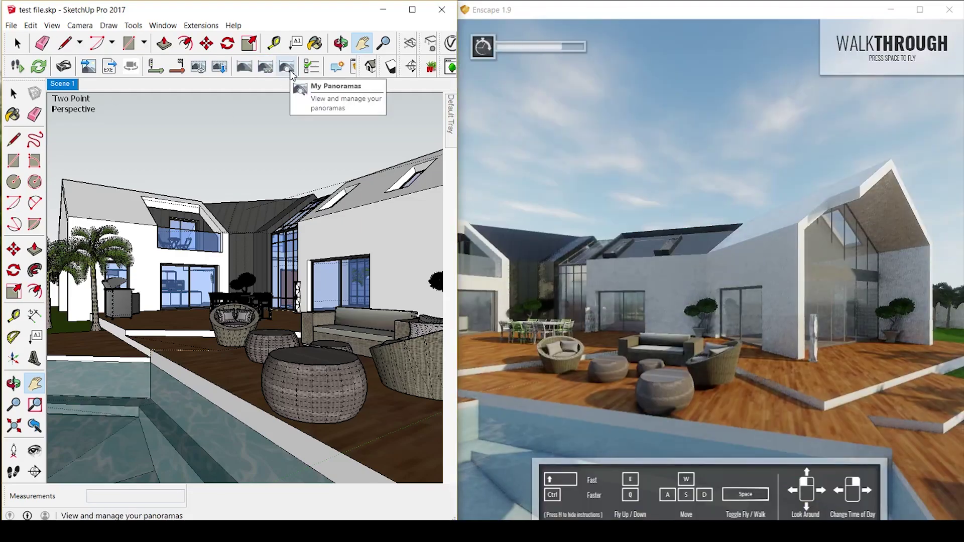
{"action": "left_click", "coordinate": [267, 65]}
Save the stereo and the mono panorama of the test file as PNG images in the ENSCAPE folder
{"action": "left_click", "coordinate": [125, 322]}
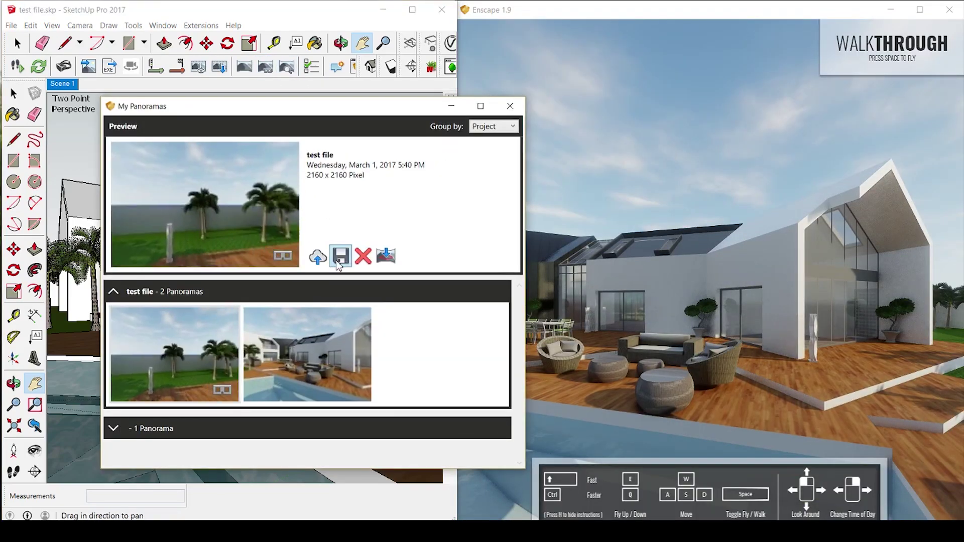
{"action": "left_click", "coordinate": [342, 257]}
{"action": "key", "text": "Return"}
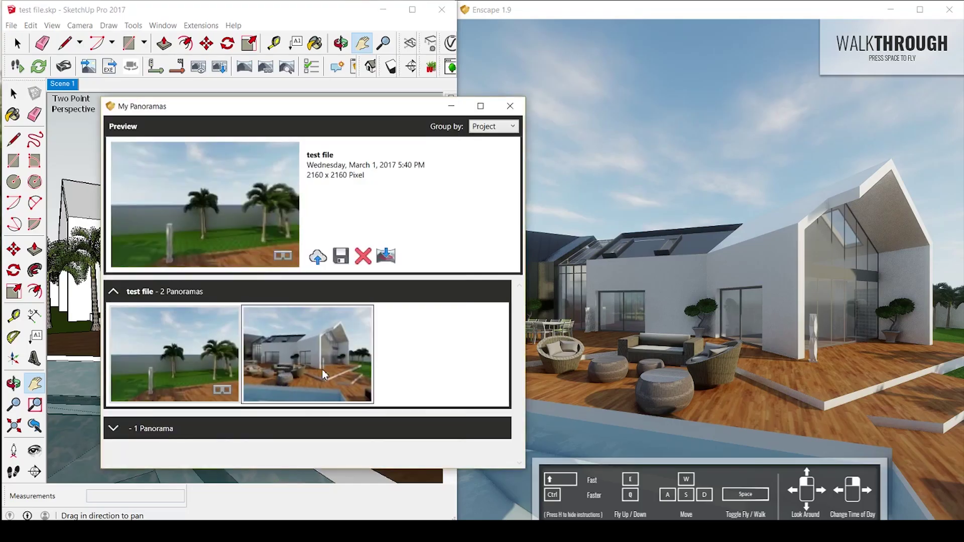
{"action": "left_click", "coordinate": [322, 387]}
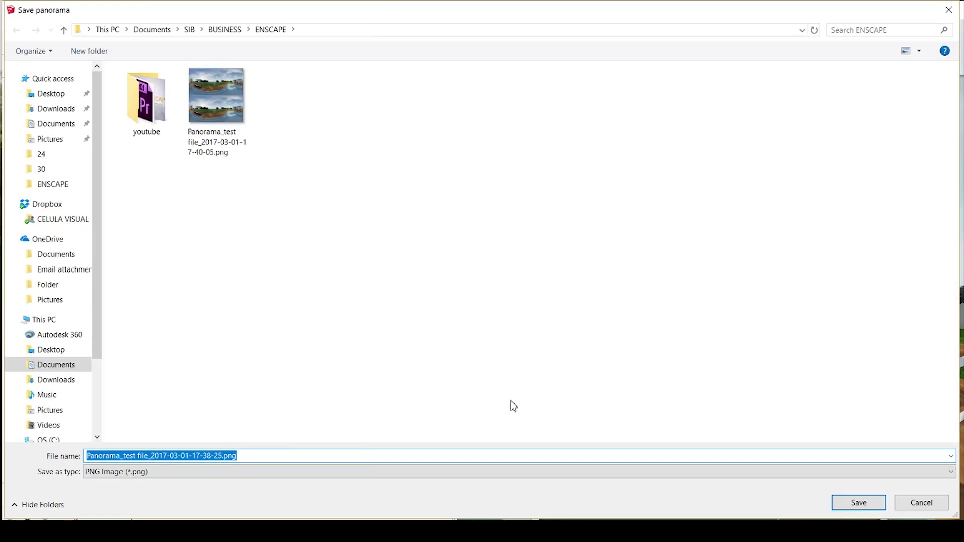
{"action": "key", "text": "Return"}
{"action": "left_click", "coordinate": [114, 428]}
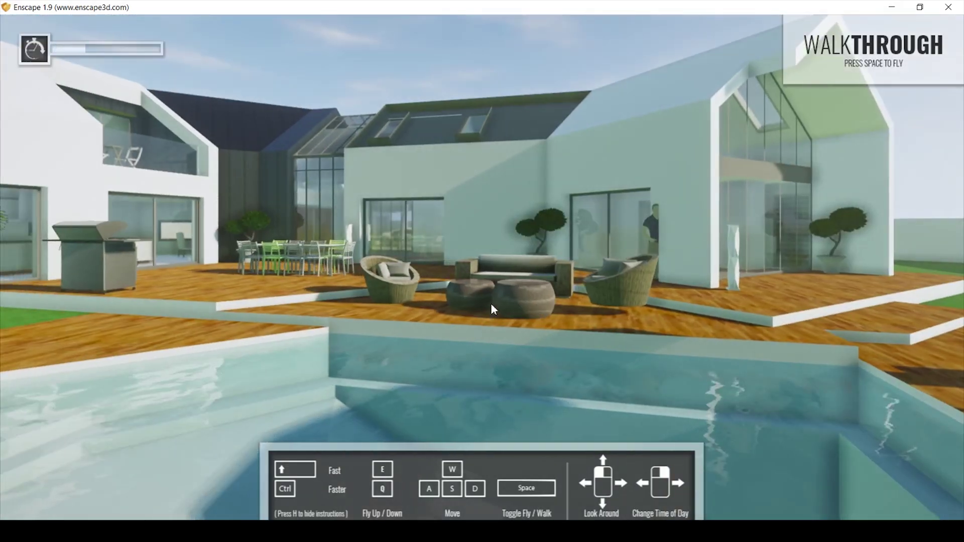
Switch the full-screen walkthrough to fly mode and rise above the terrace to view the house roofs
{"action": "key", "text": "space"}
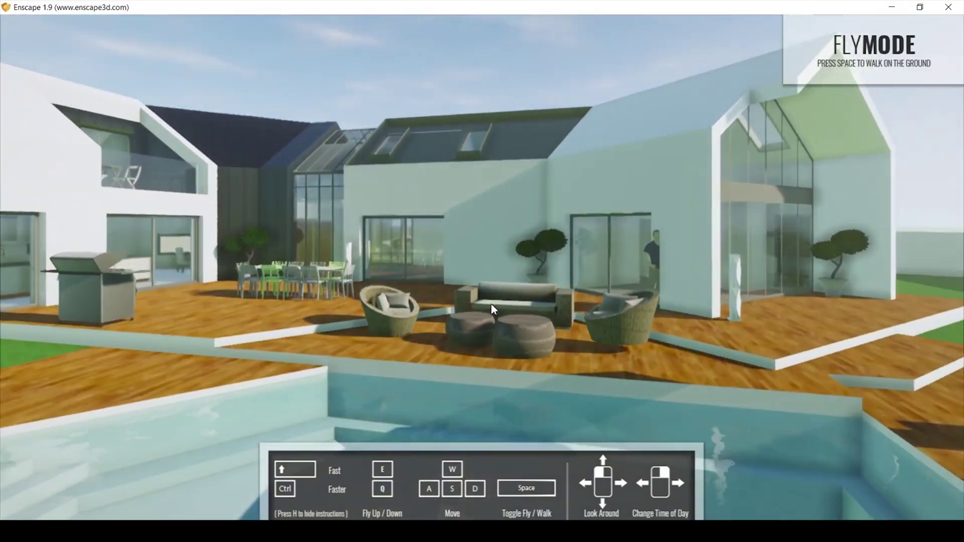
{"action": "key", "text": "e"}
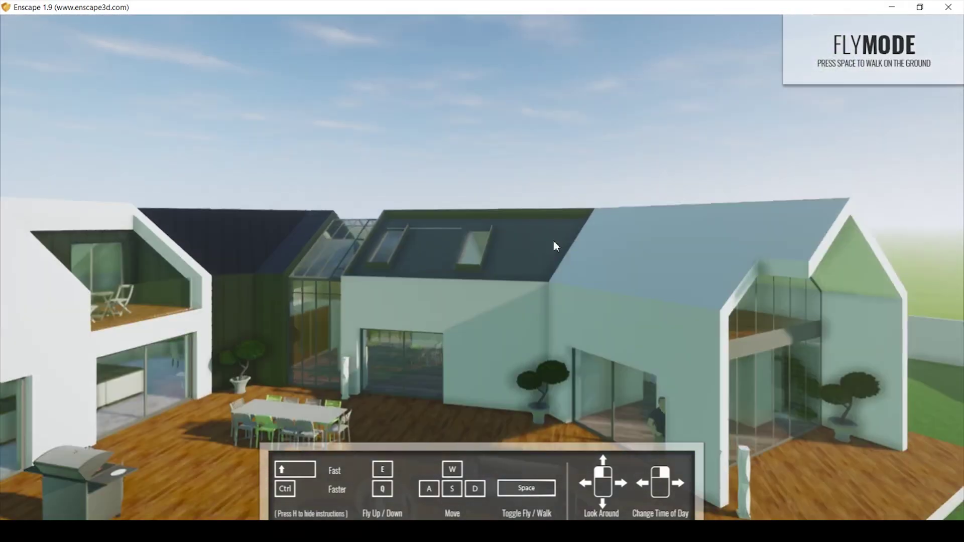
{"action": "left_click_drag", "start_coordinate": [554, 243], "coordinate": [707, 27]}
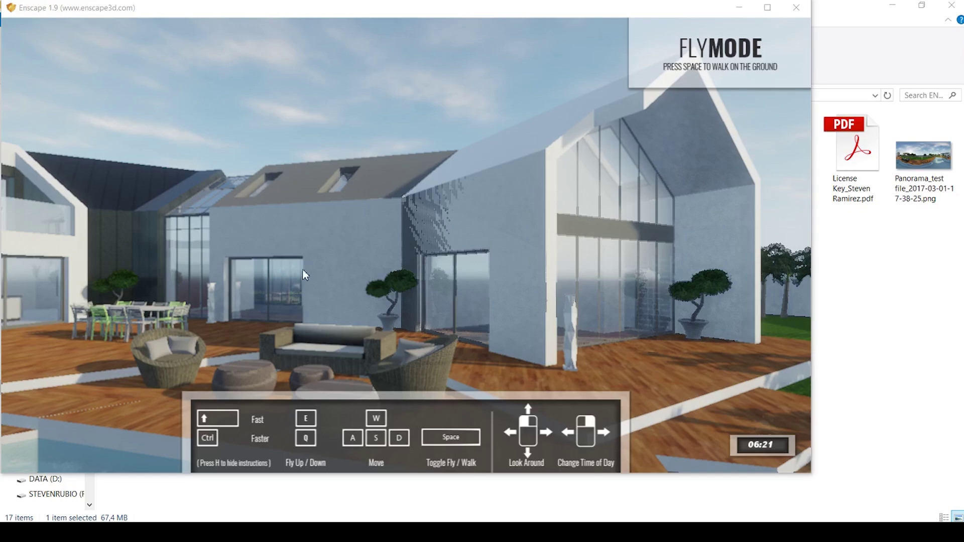
Maximize the standalone Enscape window and look around the terrace, pool and garden while adjusting the time of day
{"action": "left_click", "coordinate": [765, 9]}
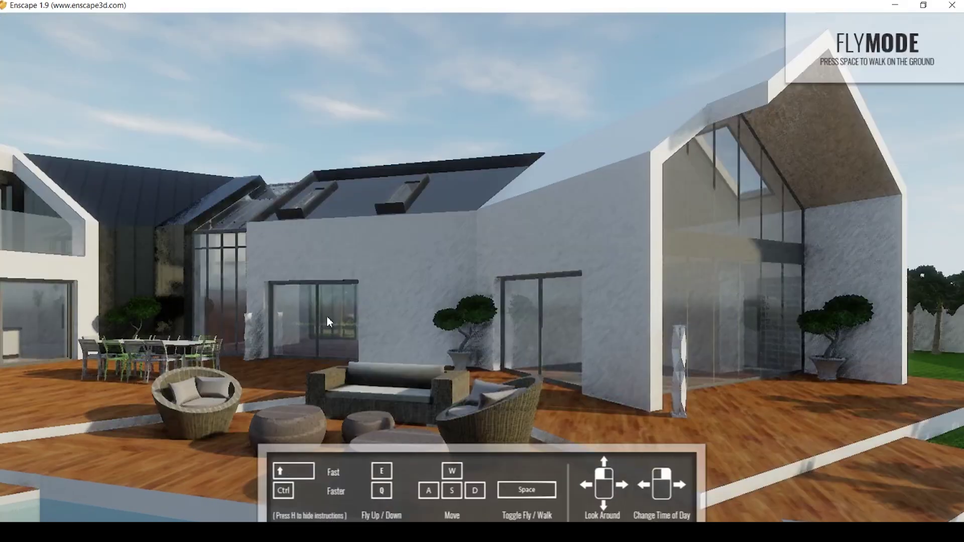
{"action": "left_click_drag", "start_coordinate": [327, 317], "coordinate": [562, 168]}
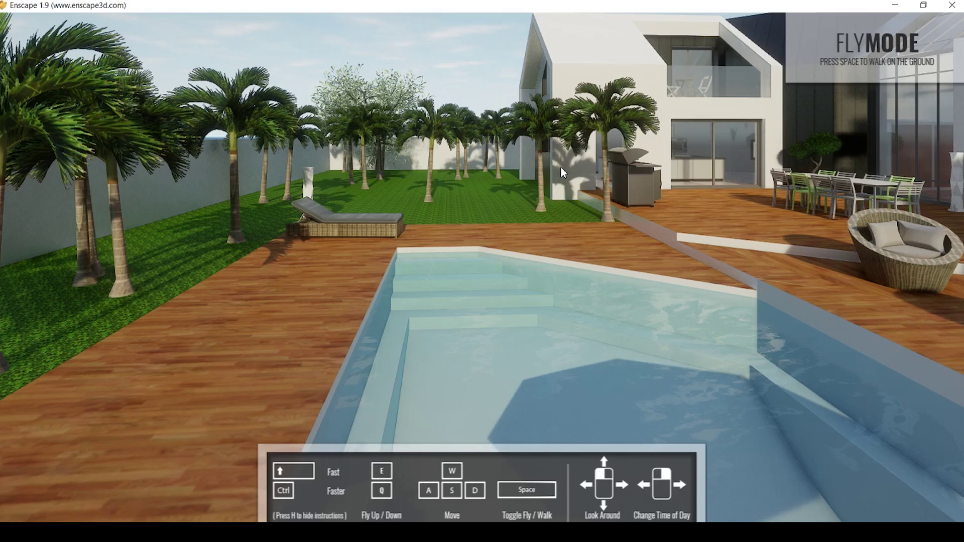
{"action": "left_click_drag", "start_coordinate": [560, 167], "coordinate": [919, 113]}
{"action": "right_click_drag", "start_coordinate": [919, 113], "coordinate": [930, 113]}
{"action": "left_click_drag", "start_coordinate": [929, 114], "coordinate": [578, 125]}
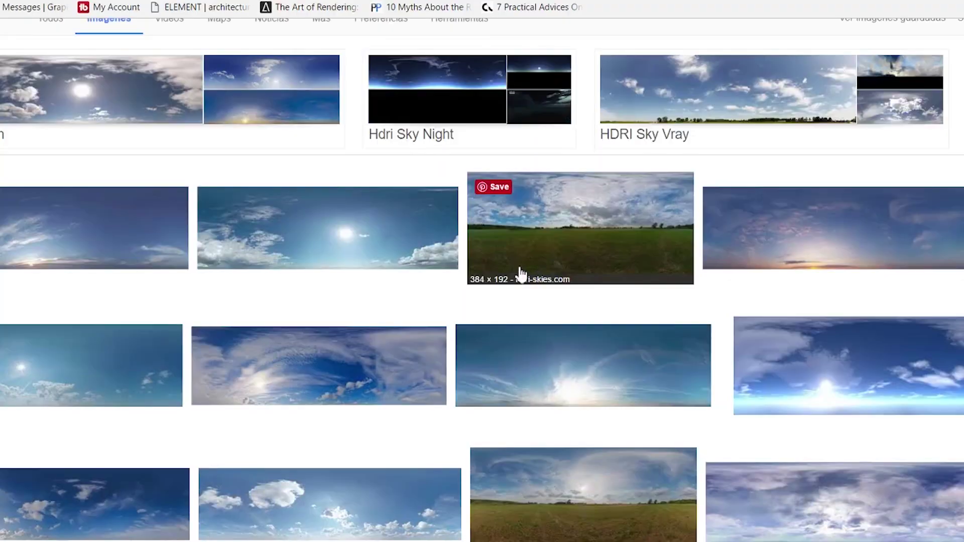
Browse the HDRI sky image results in the web browser for panoramic skies
{"action": "scroll", "coordinate": [517, 274], "scroll_direction": "down", "scroll_amount": 6}
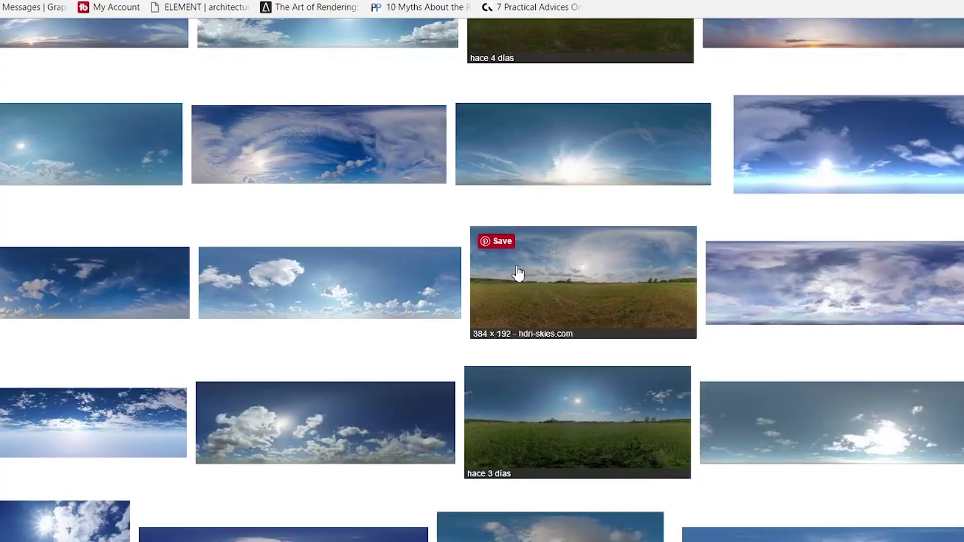
{"action": "scroll", "coordinate": [542, 261], "scroll_direction": "down", "scroll_amount": 4}
{"action": "scroll", "coordinate": [509, 262], "scroll_direction": "down", "scroll_amount": 1}
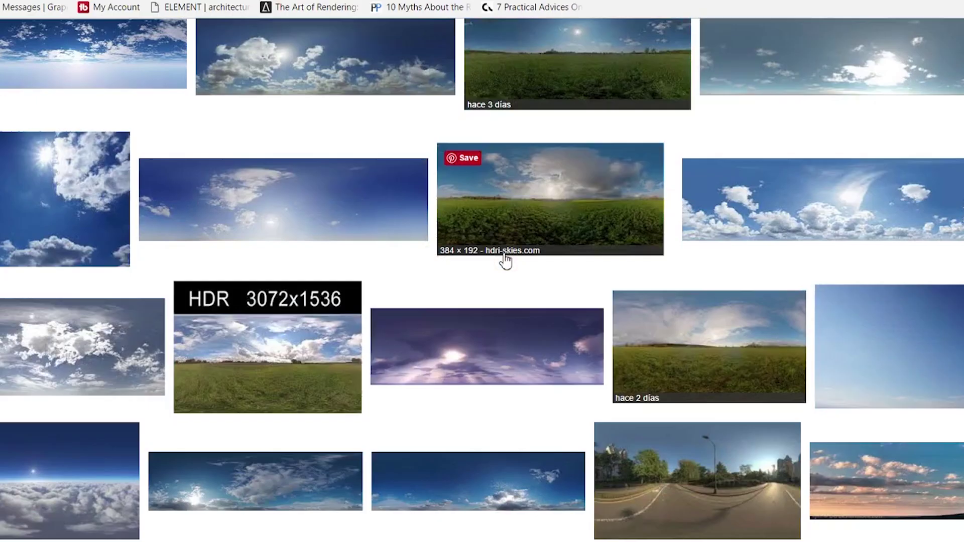
{"action": "scroll", "coordinate": [506, 261], "scroll_direction": "down", "scroll_amount": 2}
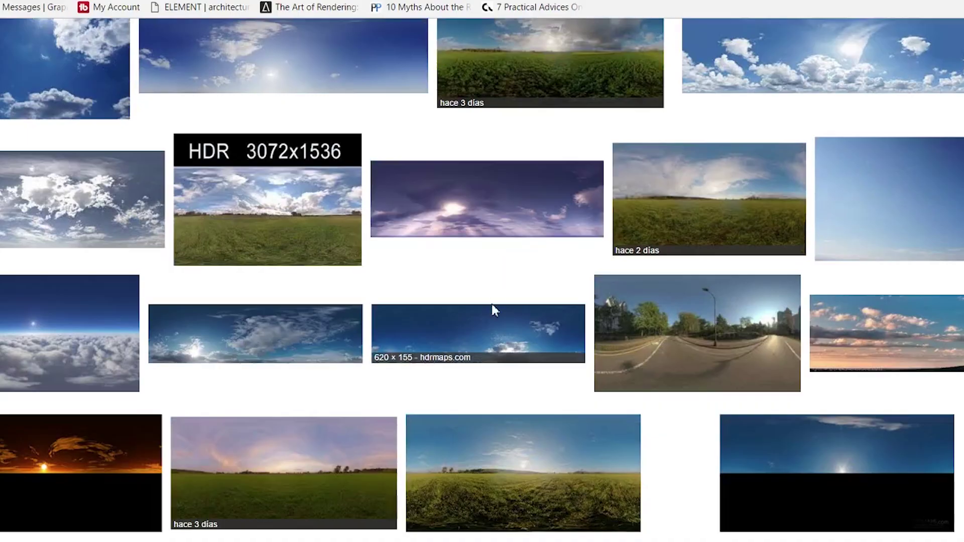
{"action": "left_click", "coordinate": [491, 325]}
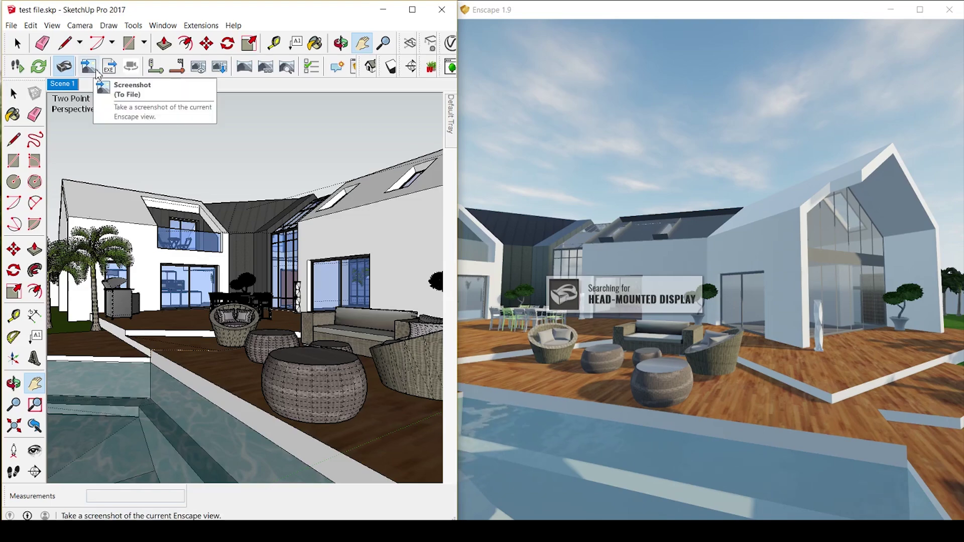
Bring the Enscape preview forward in its head-mounted display mode and maximize its window
{"action": "left_click", "coordinate": [687, 15]}
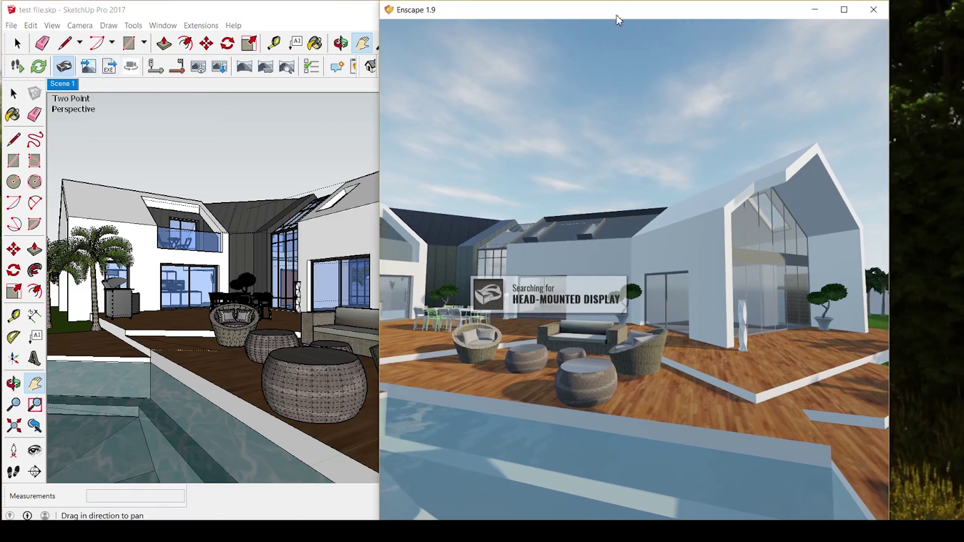
{"action": "double_click", "coordinate": [619, 14]}
{"action": "left_click", "coordinate": [918, 12]}
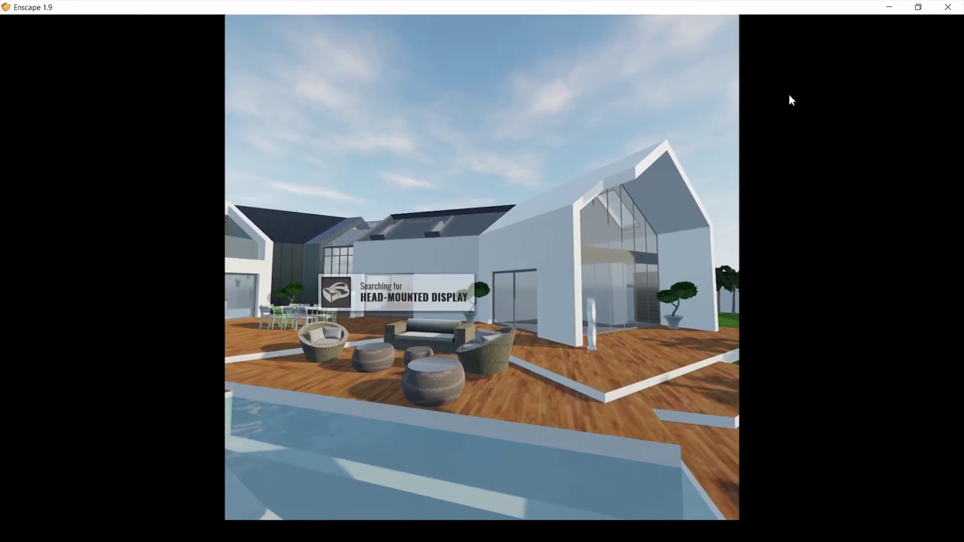
Turn off the head-mounted display mode and maximize the Enscape preview window again
{"action": "left_click_drag", "start_coordinate": [659, 8], "coordinate": [665, 126]}
{"action": "left_click", "coordinate": [74, 71]}
{"action": "double_click", "coordinate": [575, 122]}
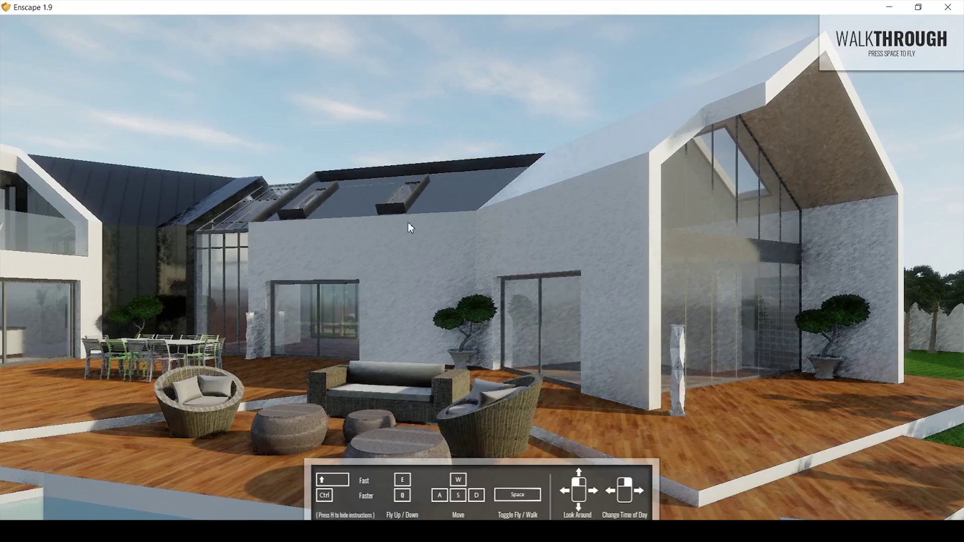
Look around the terrace, pool and both house wings in walkthrough mode while moving sideways and forward
{"action": "left_click_drag", "start_coordinate": [531, 306], "coordinate": [312, 306]}
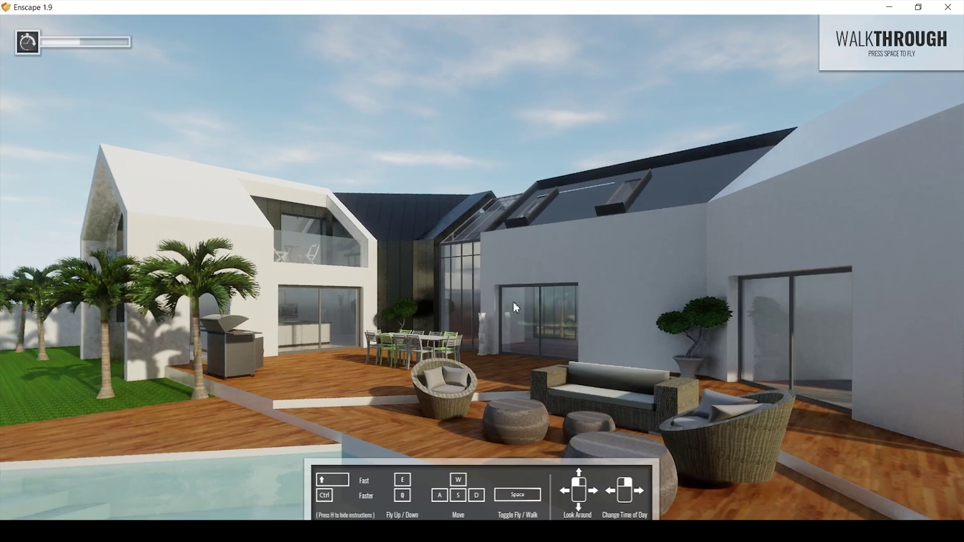
{"action": "key", "text": "a"}
{"action": "key", "text": "d"}
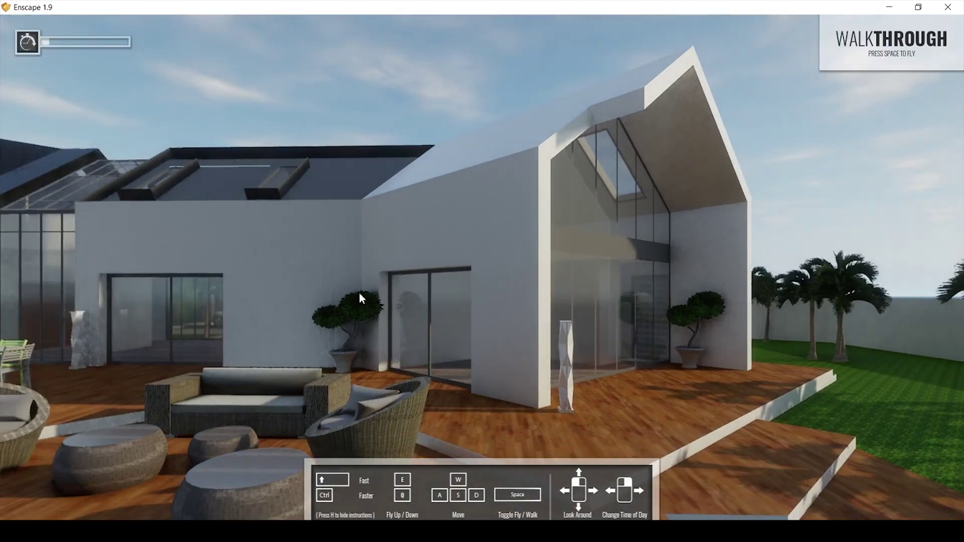
{"action": "key", "text": "w"}
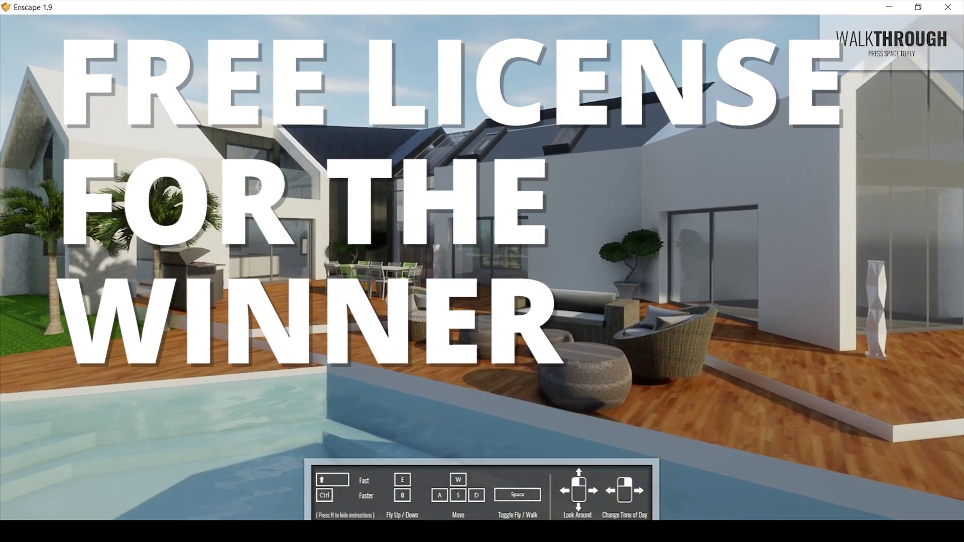
{"action": "left_click_drag", "start_coordinate": [412, 320], "coordinate": [405, 352]}
Switch to fly mode and fly across the terrace to the outdoor dining table and the balcony facade
{"action": "key", "text": "space"}
{"action": "key", "text": "q"}
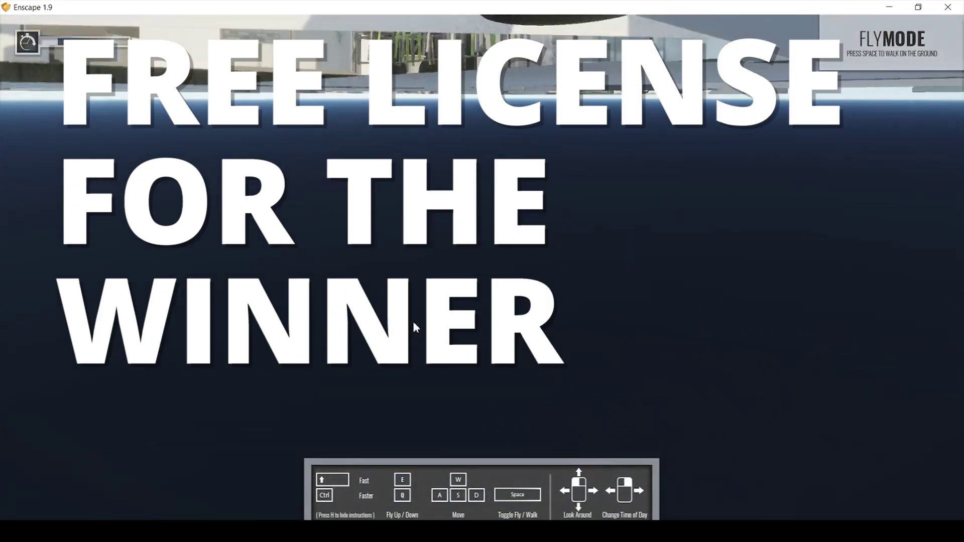
{"action": "key", "text": "e"}
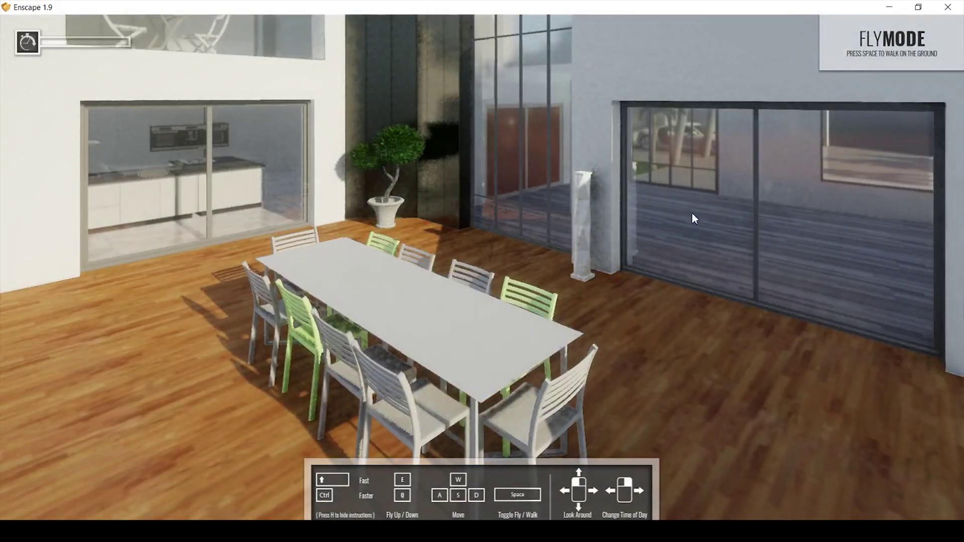
{"action": "left_click_drag", "start_coordinate": [693, 213], "coordinate": [406, 126]}
{"action": "key", "text": "q"}
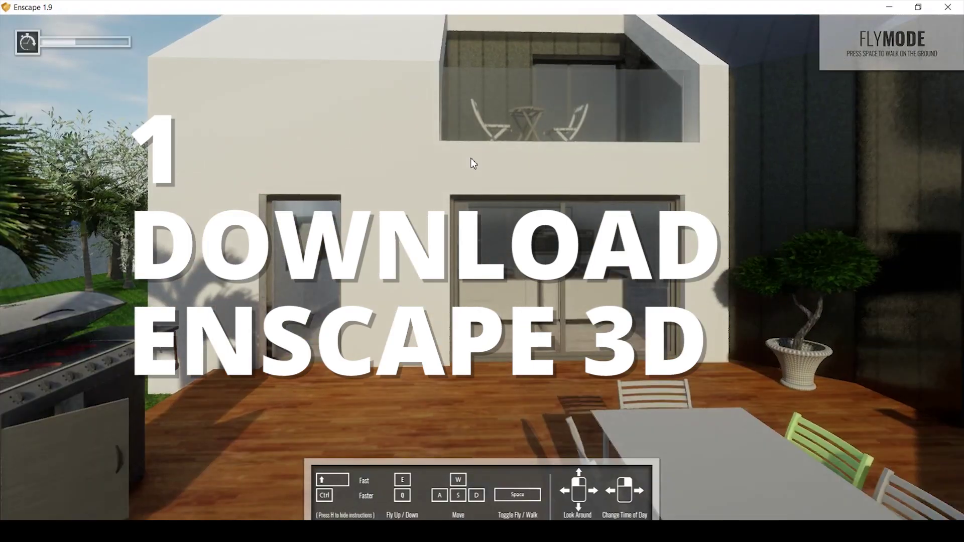
Fly backwards away from the house to an aerial view that shows the whole walled property
{"action": "left_click_drag", "start_coordinate": [529, 155], "coordinate": [543, 227]}
{"action": "key", "text": "s"}
{"action": "key", "text": "s"}
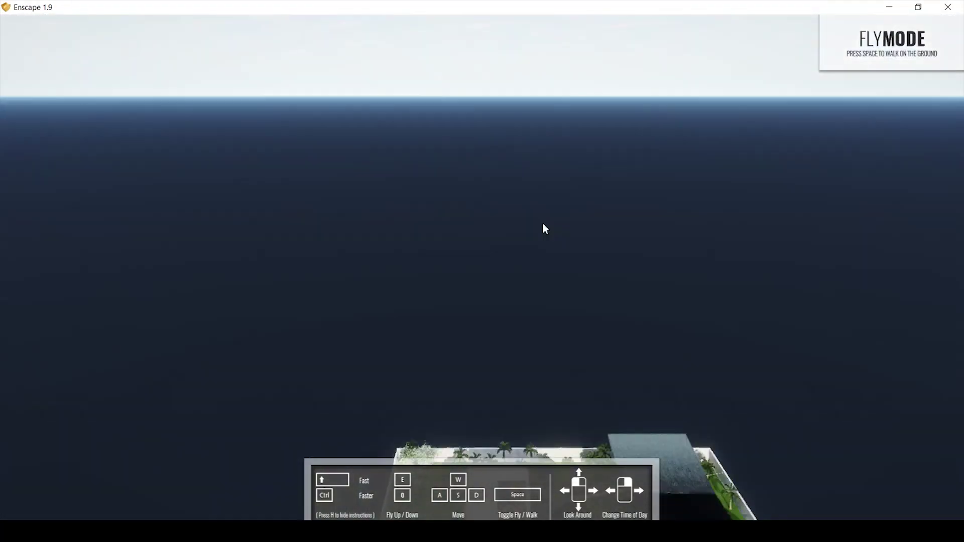
{"action": "key", "text": "q"}
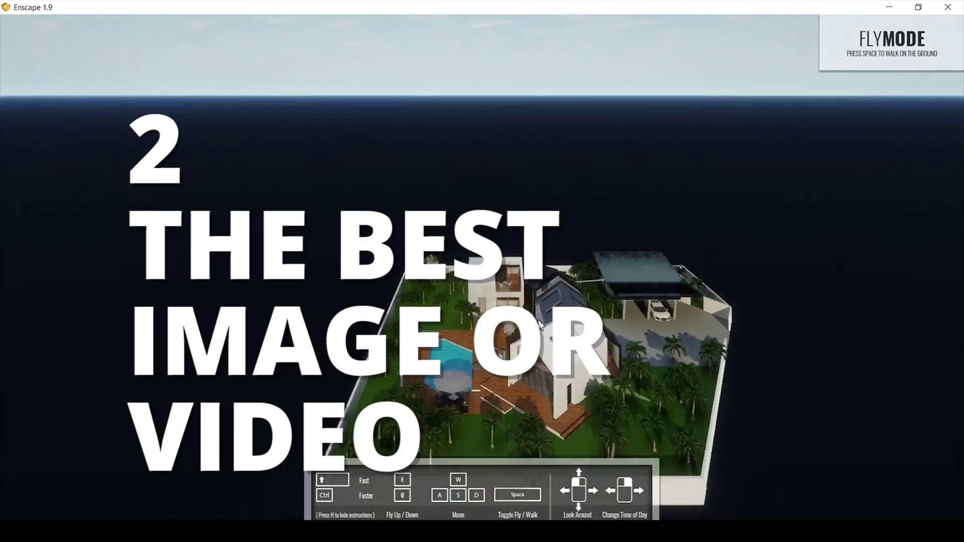
Bring the Enscape settings over the preview, set the ground plane texture to Rough Concrete and its texture scale to 0
{"action": "left_click_drag", "start_coordinate": [963, 91], "coordinate": [757, 79]}
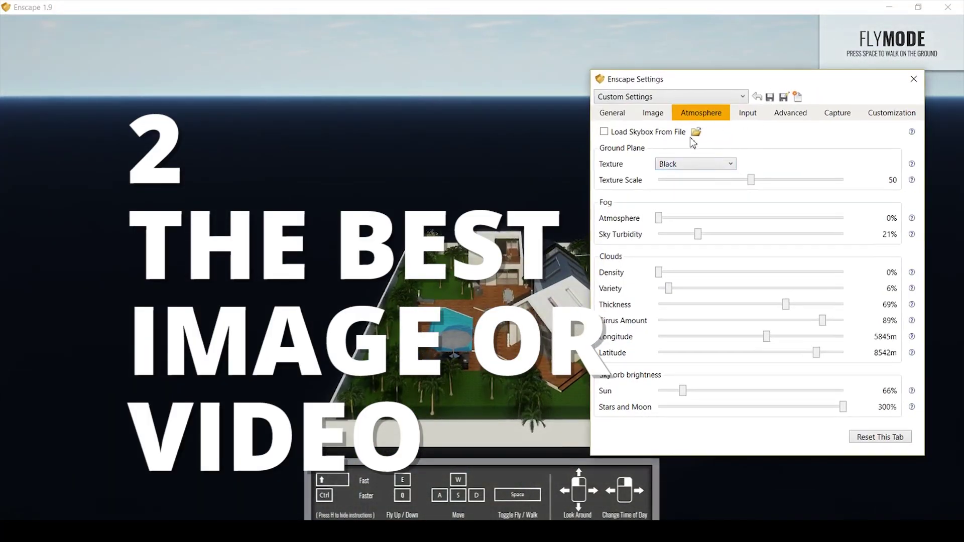
{"action": "left_click", "coordinate": [702, 170]}
{"action": "left_click", "coordinate": [701, 177]}
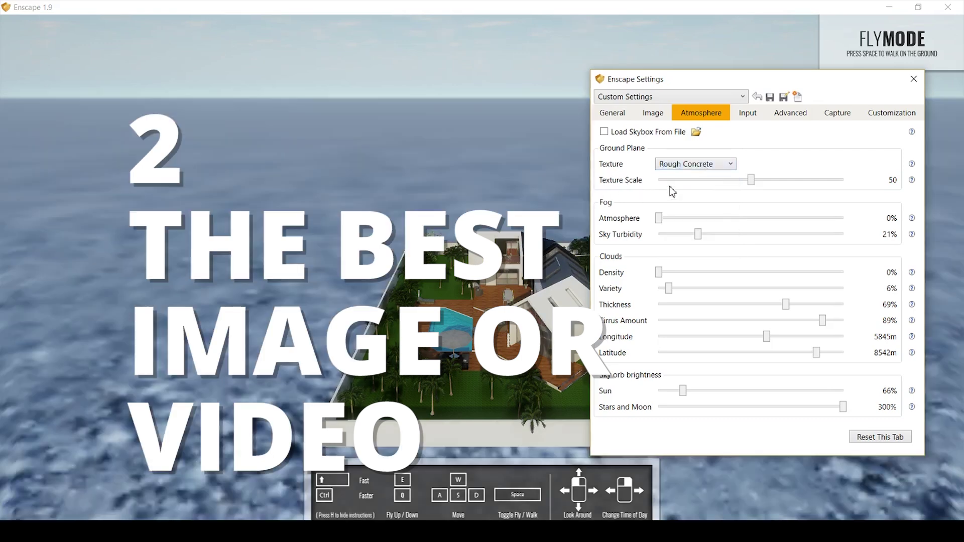
{"action": "left_click_drag", "start_coordinate": [713, 182], "coordinate": [686, 180]}
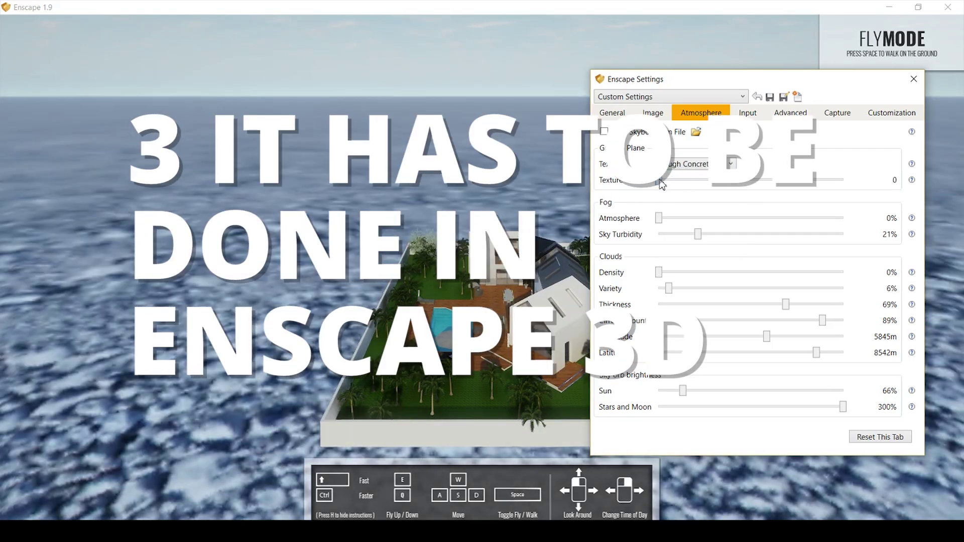
Try the Sparse Grass and White ground plane textures, and finish with the texture set to Black
{"action": "left_click", "coordinate": [671, 164]}
{"action": "left_click", "coordinate": [667, 183]}
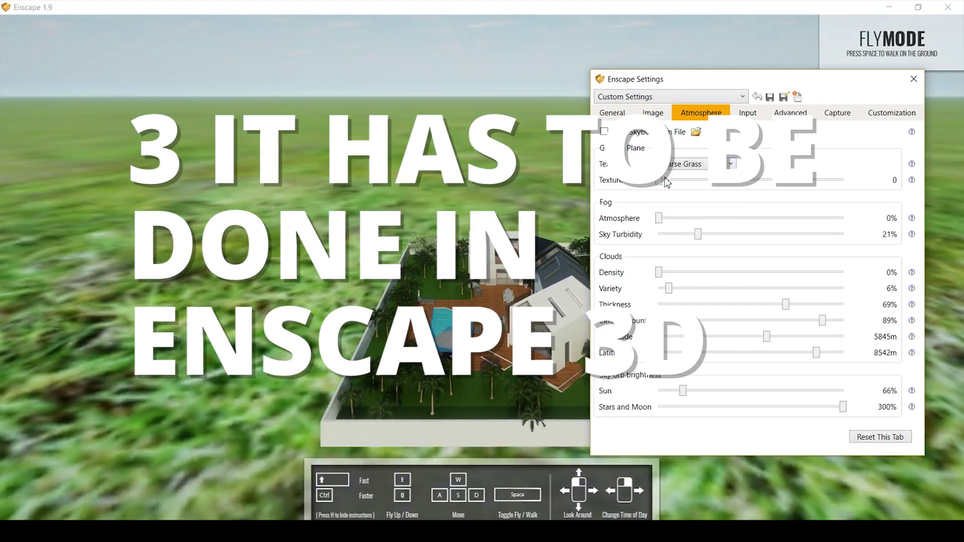
{"action": "left_click", "coordinate": [685, 163]}
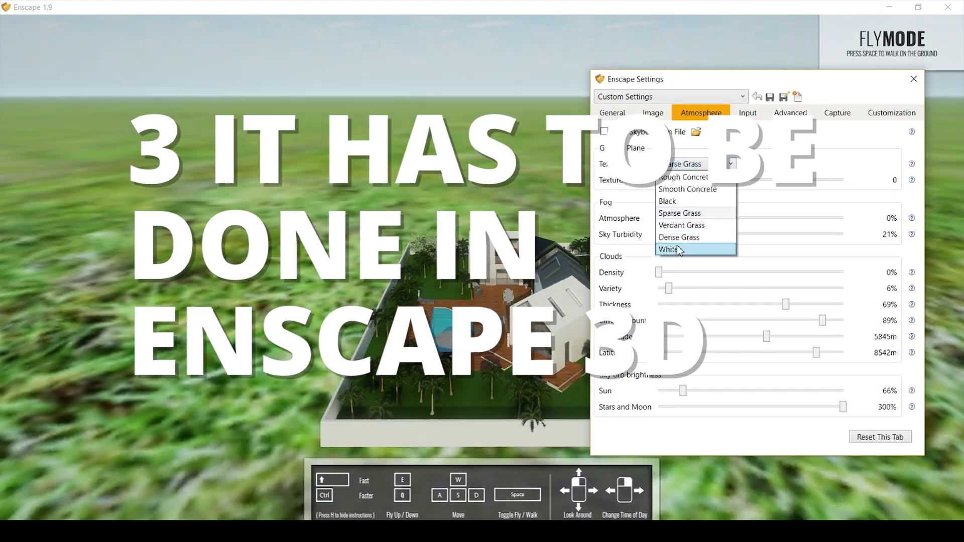
{"action": "left_click", "coordinate": [674, 249]}
{"action": "left_click", "coordinate": [697, 163]}
{"action": "left_click", "coordinate": [695, 200]}
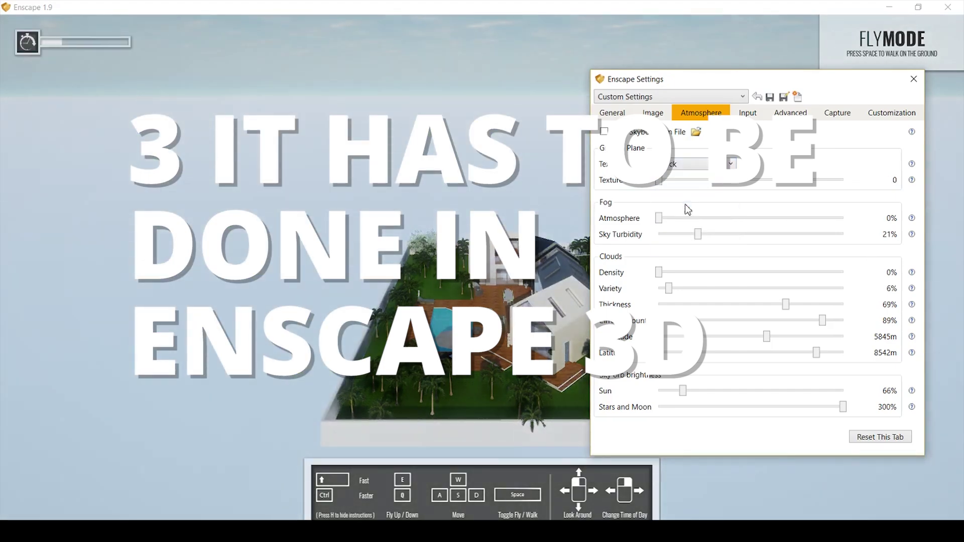
Set the field of view to 66° / 24.6mm and the depth of field to 0%, and reframe the house from above
{"action": "left_click", "coordinate": [613, 113]}
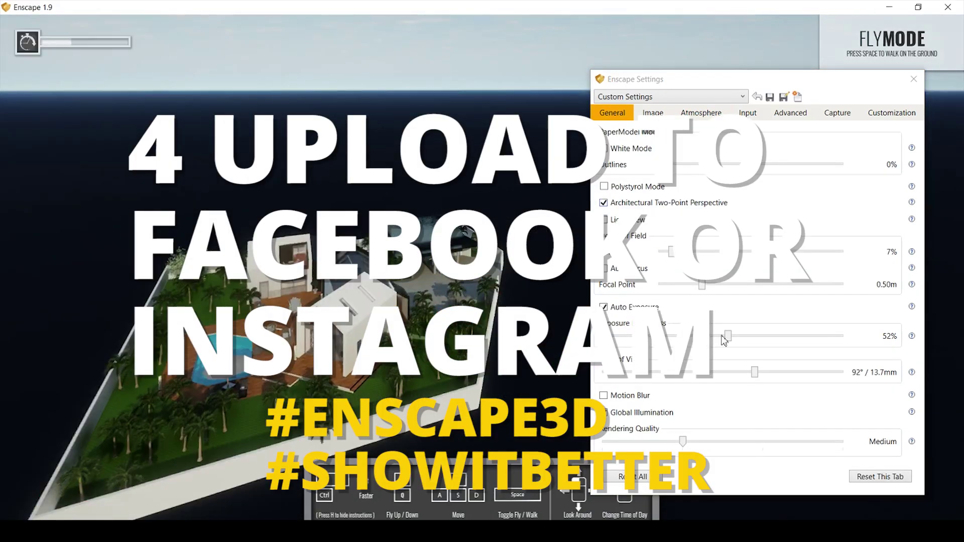
{"action": "left_click_drag", "start_coordinate": [752, 373], "coordinate": [705, 376]}
{"action": "left_click_drag", "start_coordinate": [667, 261], "coordinate": [653, 261]}
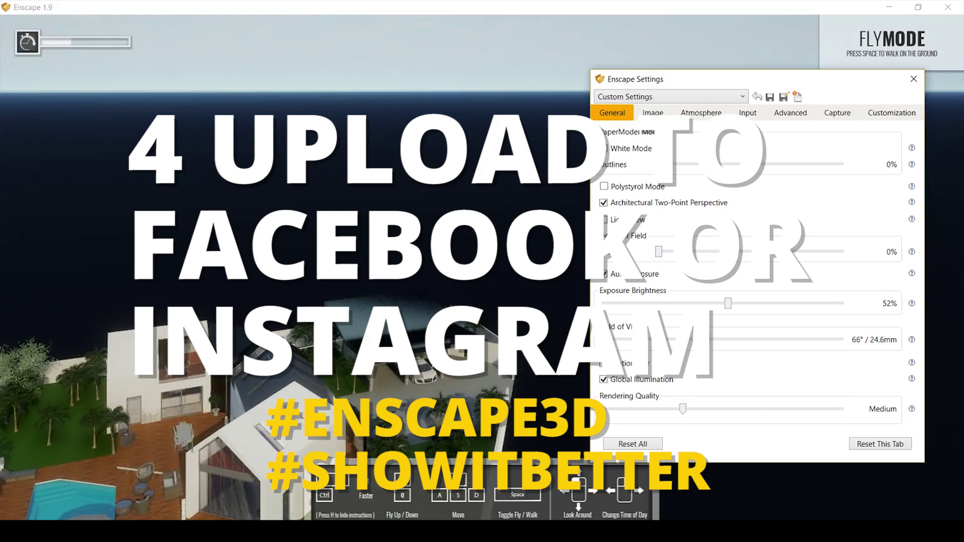
{"action": "key", "text": "a"}
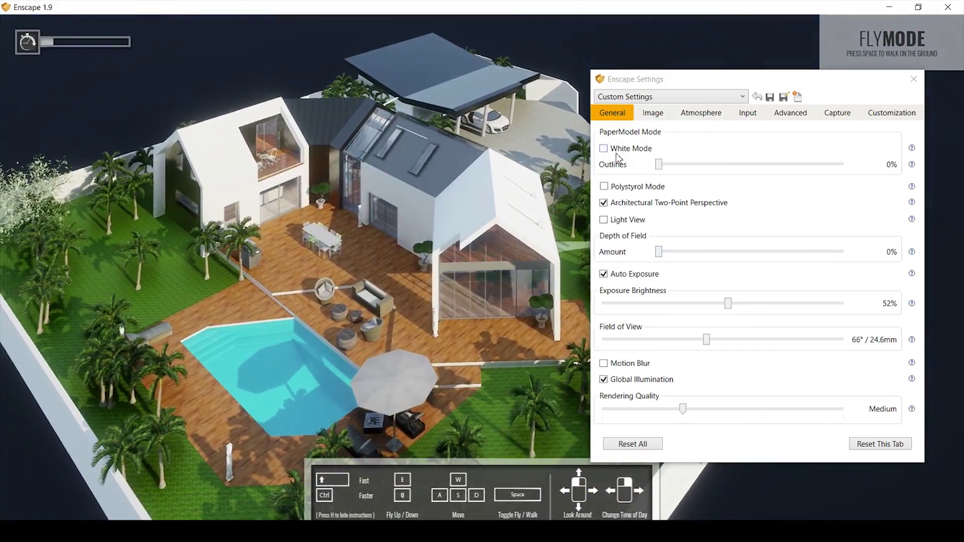
Turn on White Mode and adjust the aerial view to frame the house, pool and surrounding garden
{"action": "left_click", "coordinate": [604, 149]}
{"action": "left_click_drag", "start_coordinate": [324, 233], "coordinate": [392, 205]}
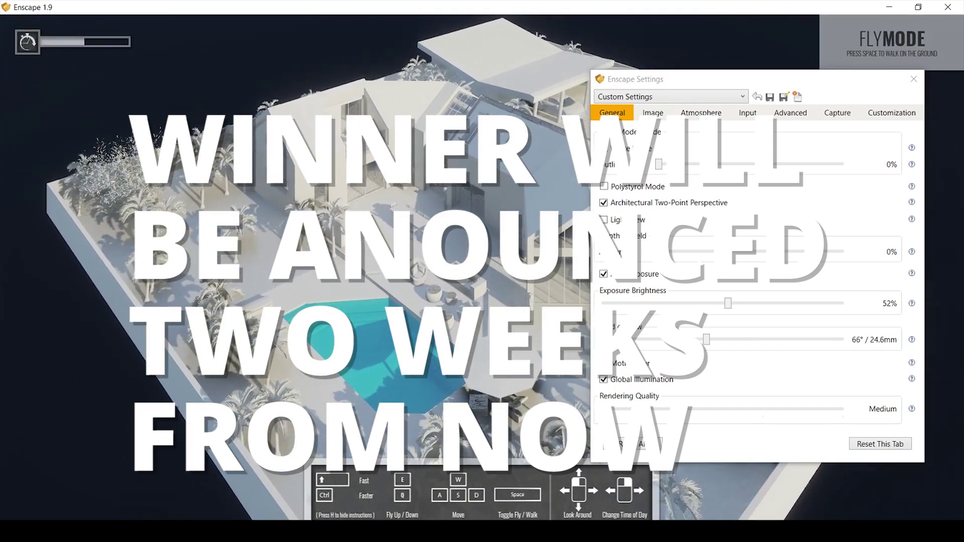
{"action": "left_click", "coordinate": [387, 204]}
{"action": "left_click_drag", "start_coordinate": [387, 203], "coordinate": [436, 200]}
{"action": "key", "text": "e"}
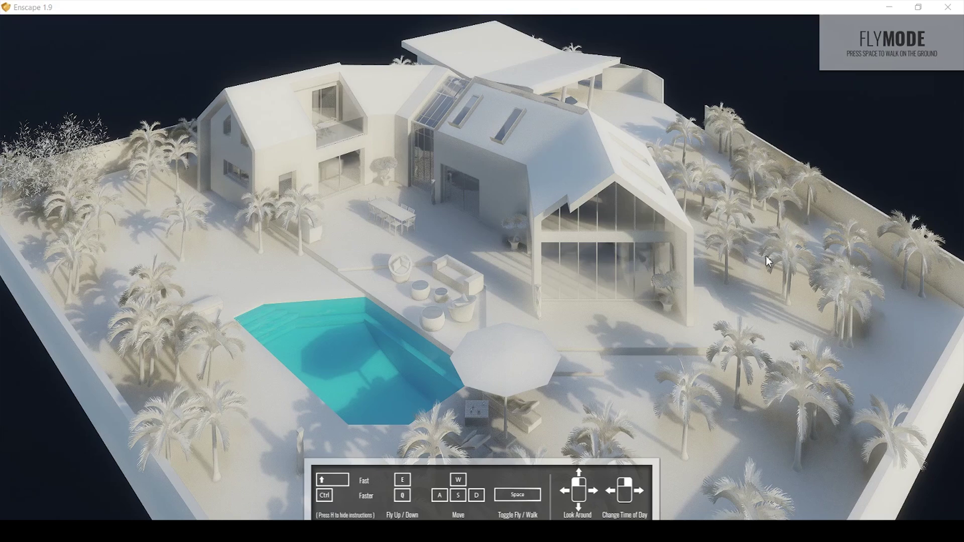
Bring the settings window into view, reduce the maximized Enscape preview to a smaller window and return to the SketchUp model
{"action": "left_click_drag", "start_coordinate": [961, 98], "coordinate": [792, 91]}
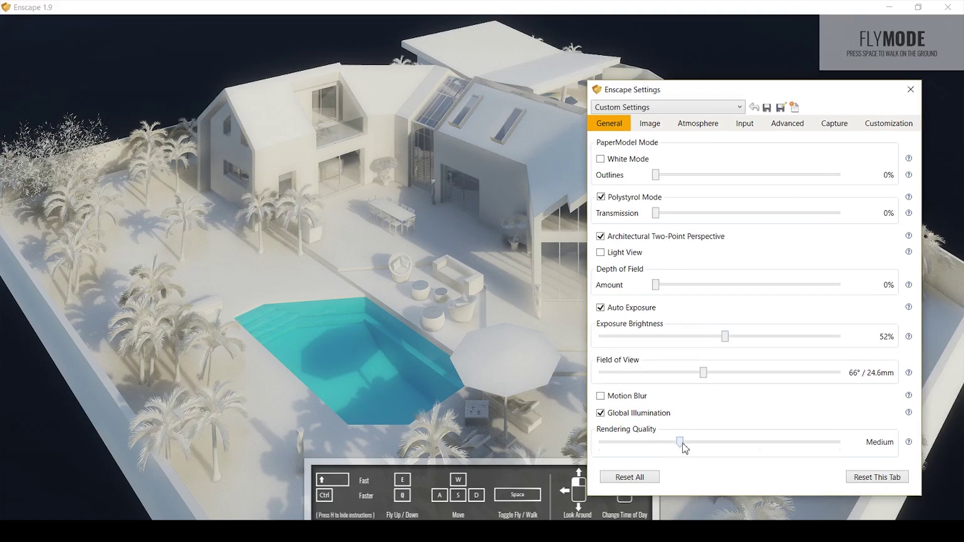
{"action": "double_click", "coordinate": [592, 6]}
{"action": "left_click", "coordinate": [412, 10]}
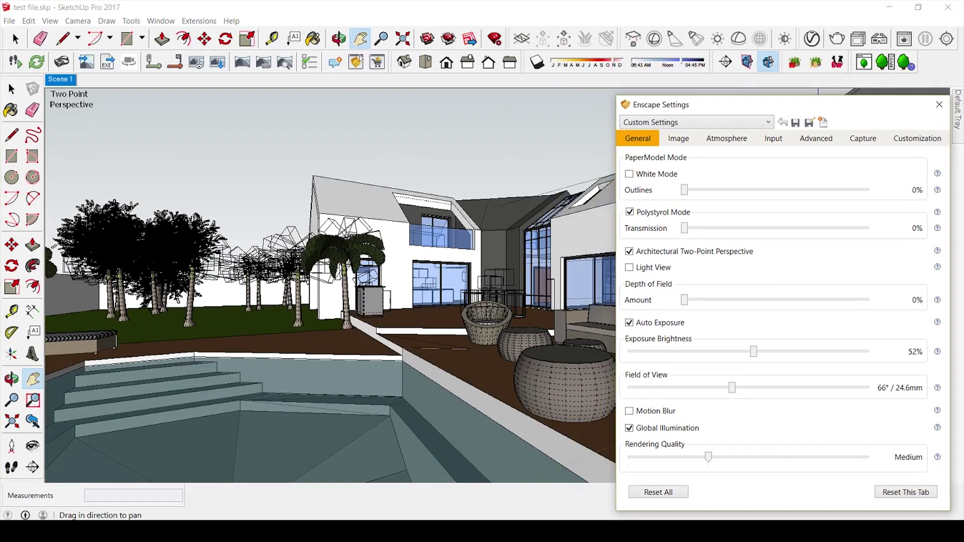
{"action": "left_click", "coordinate": [113, 502]}
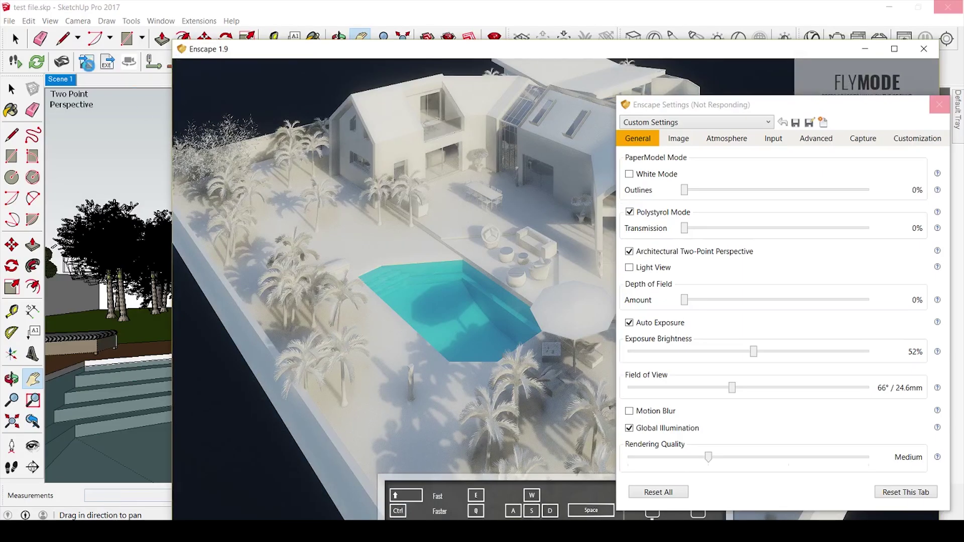